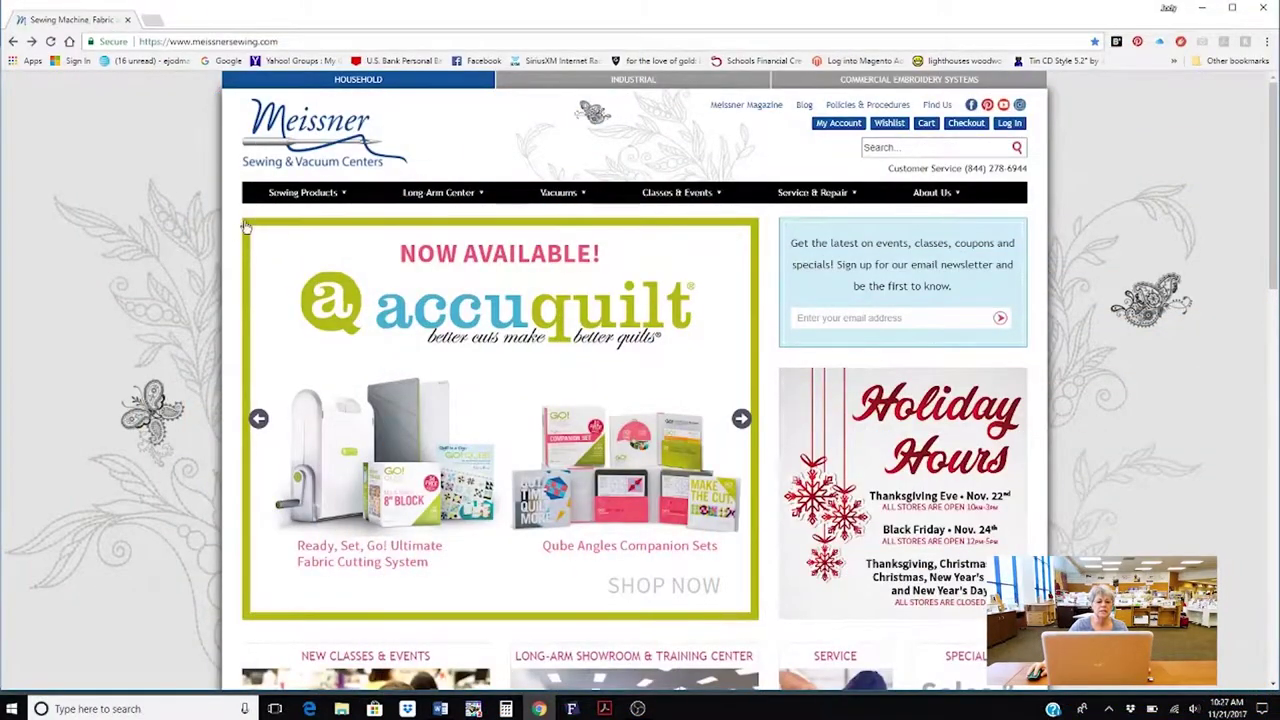
- Open the Embroidery Designs page from the sewing products on the Meissner site
mouse_move(308, 203)
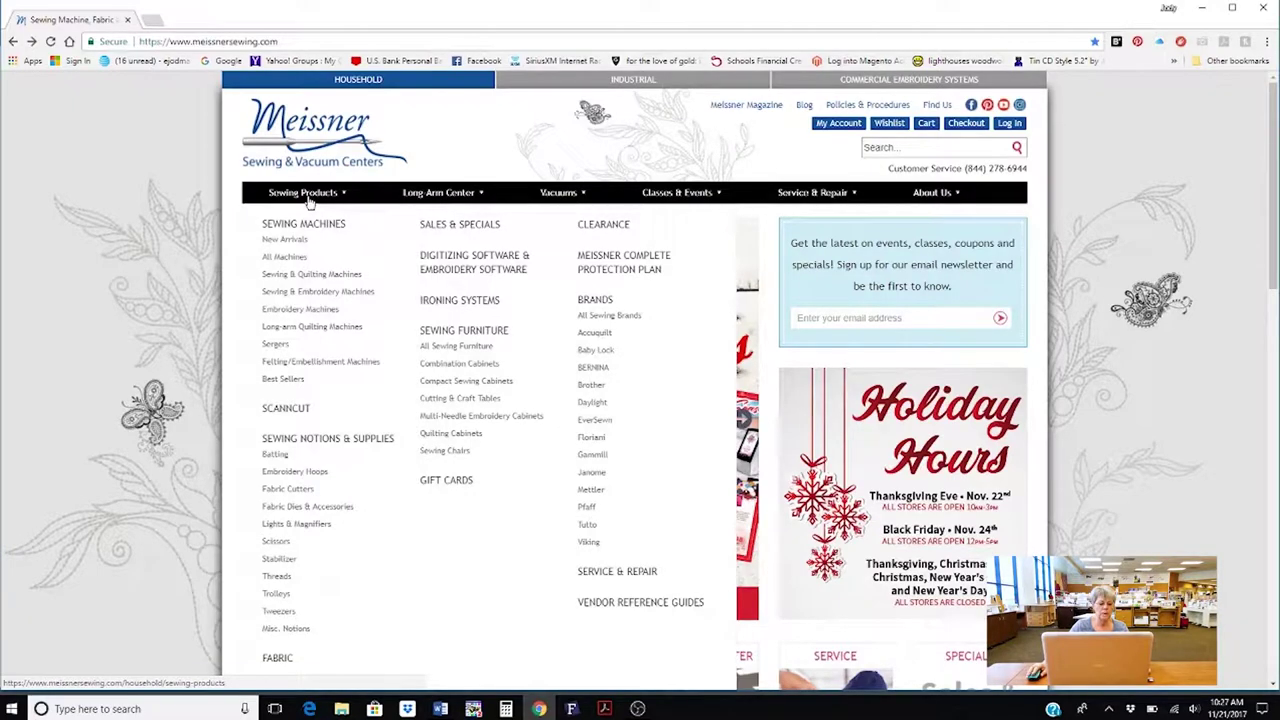
scroll(325, 458, "down", 2)
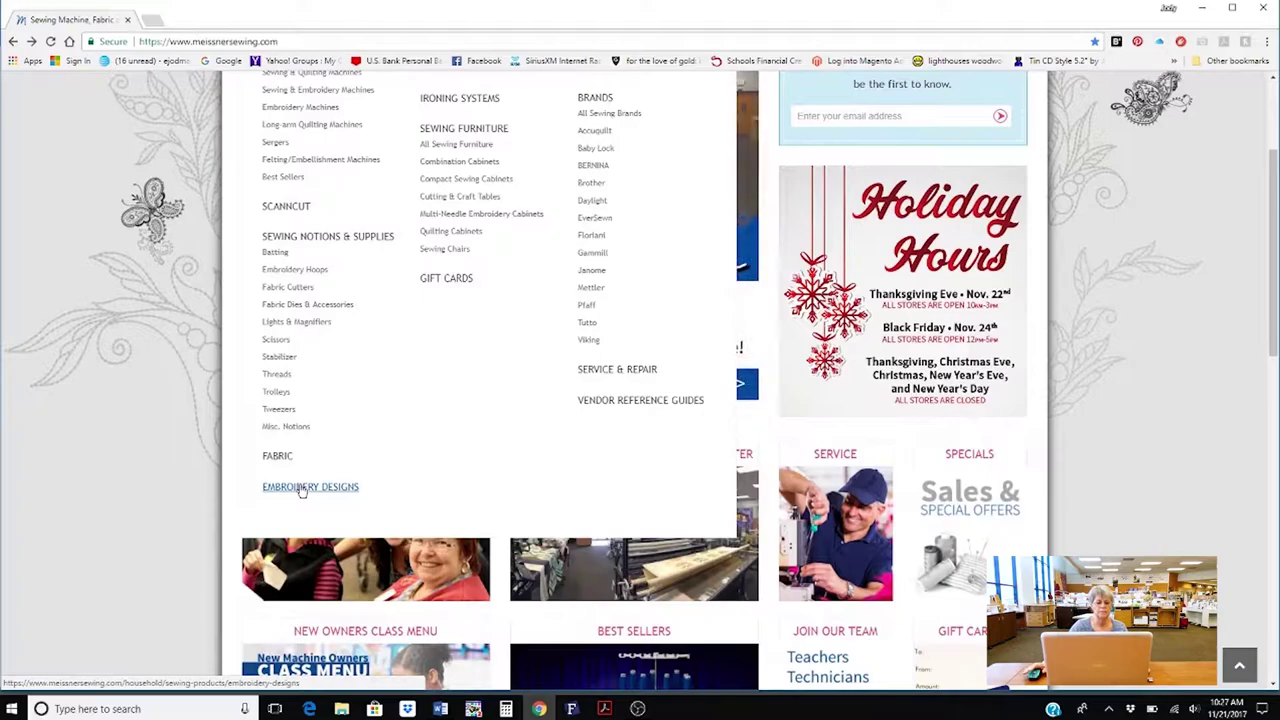
left_click(303, 488)
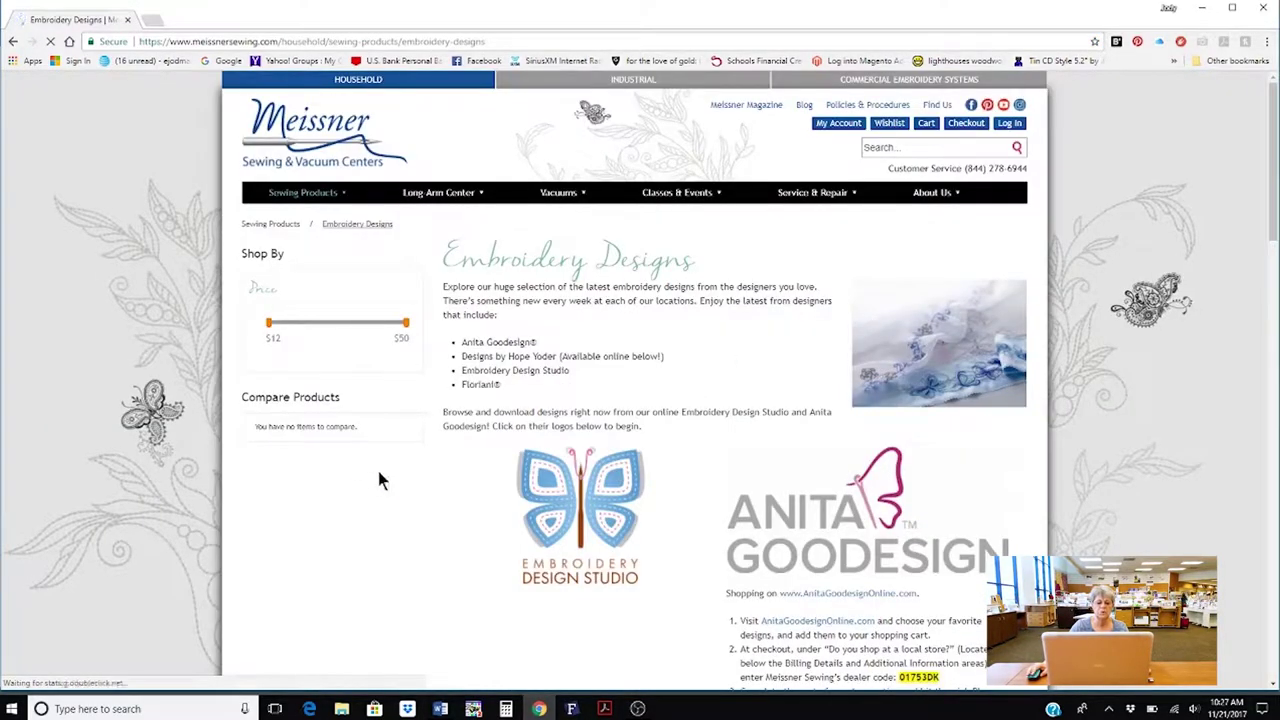
- Go to the Embroidery Design Studio store linked on the page and log in with the saved customer account
scroll(415, 450, "down", 2)
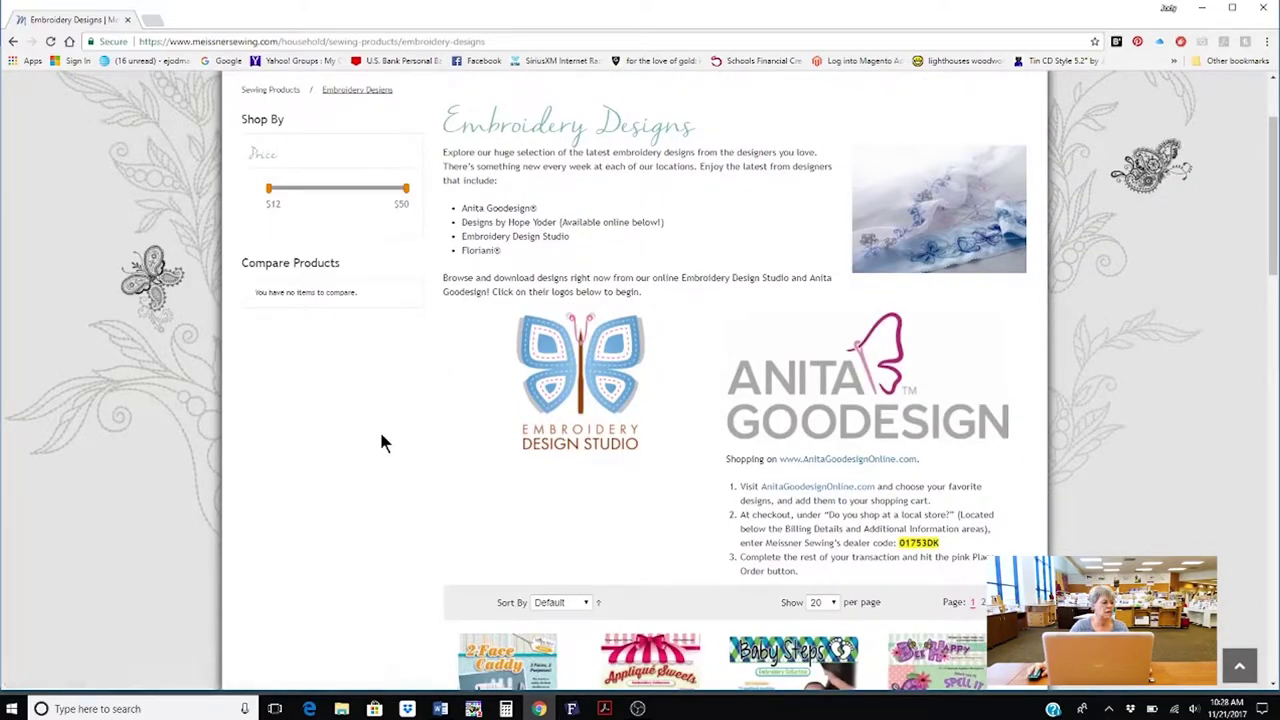
left_click(587, 392)
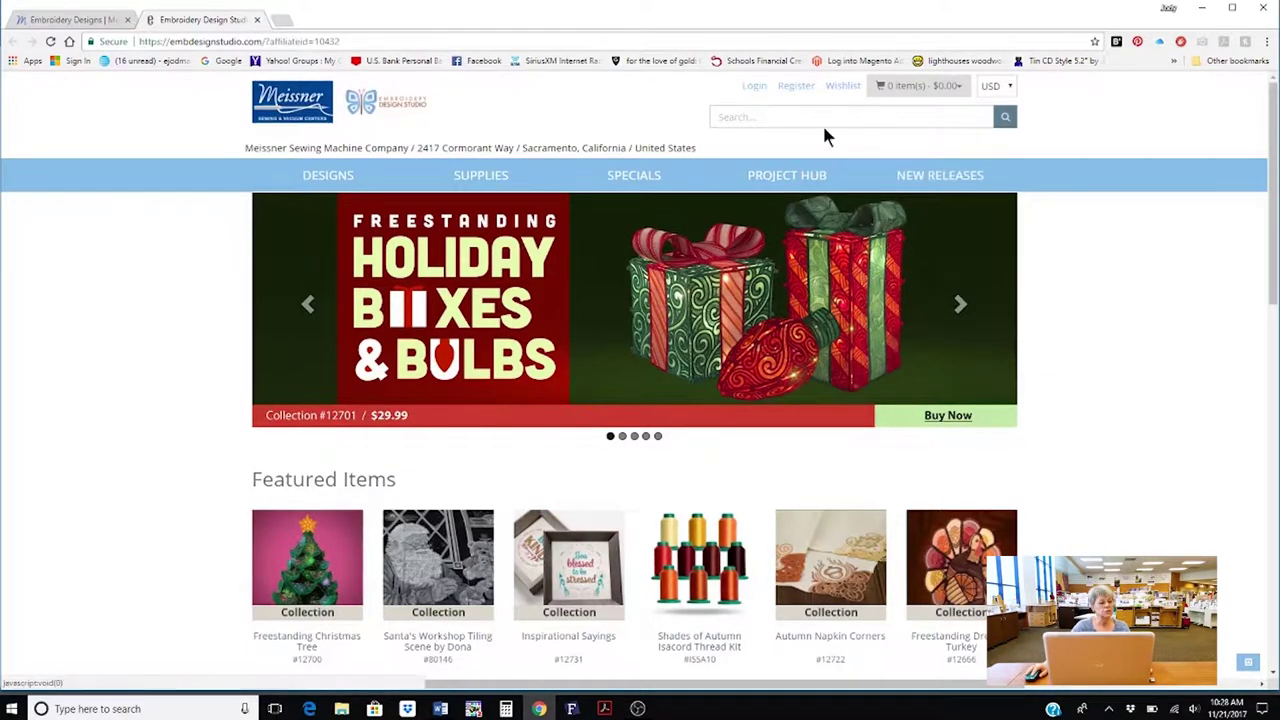
left_click(751, 86)
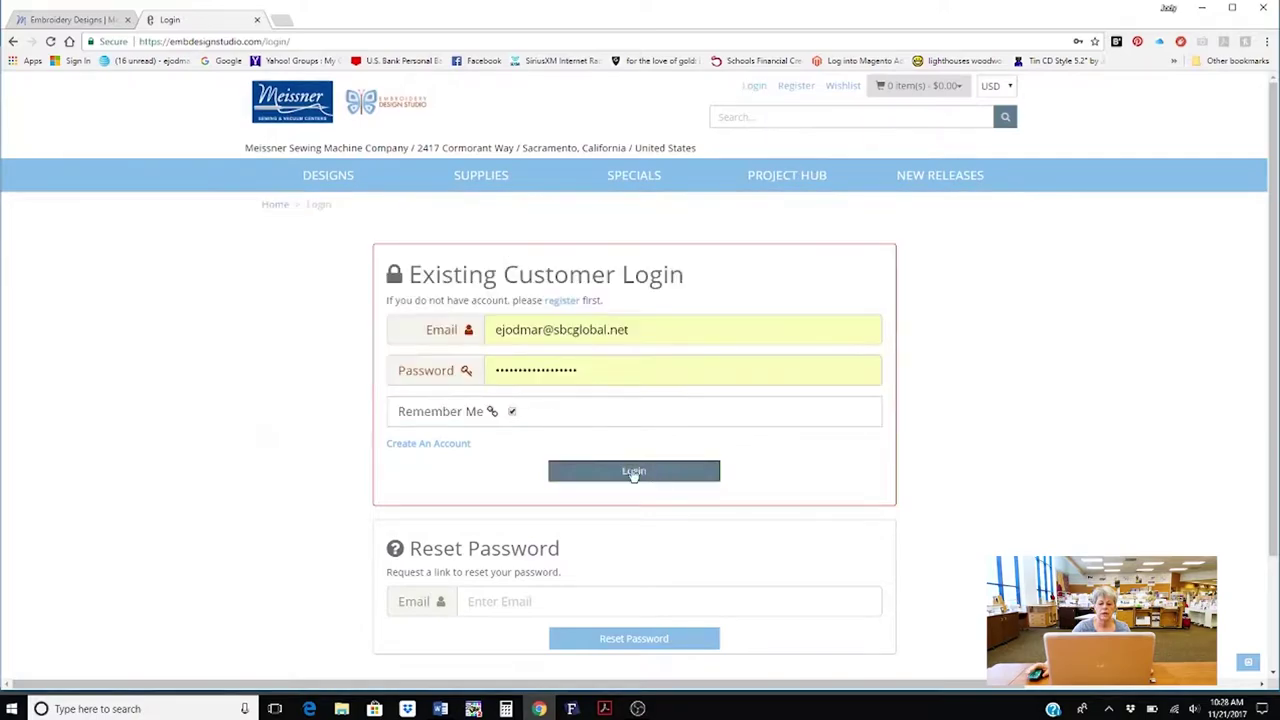
left_click(633, 472)
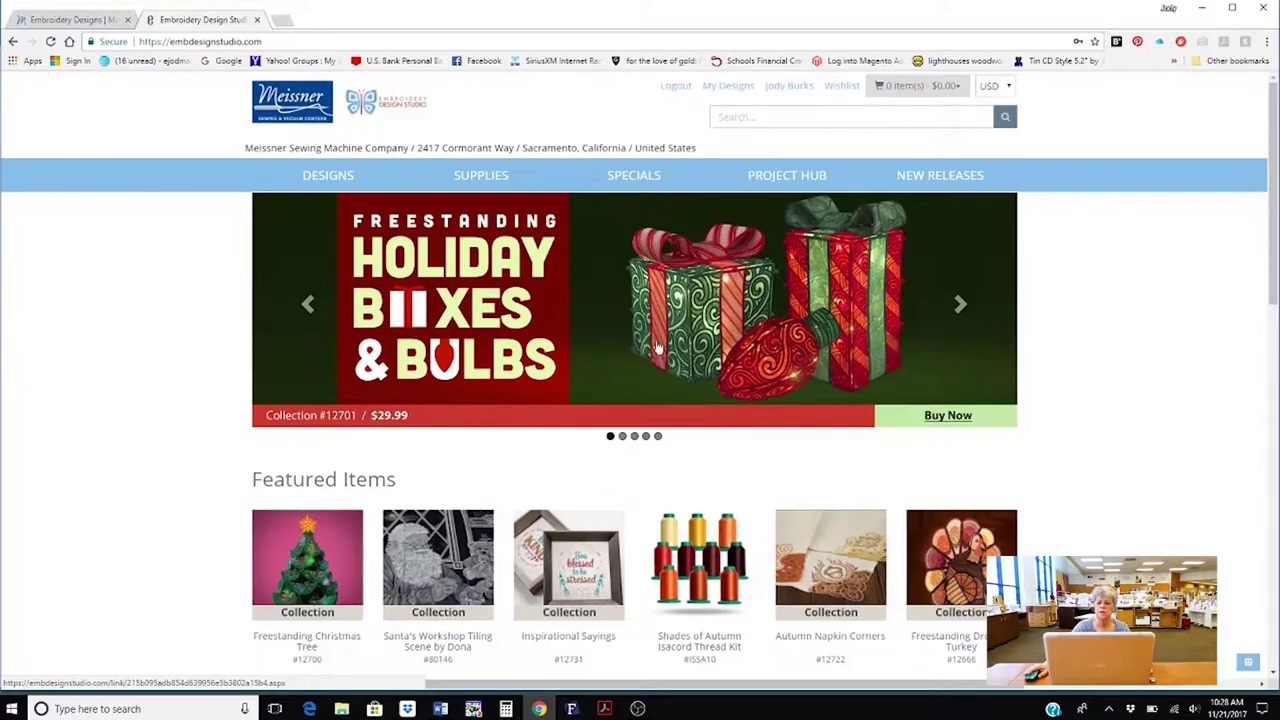
- Add the Freestanding Poinsettia Bowl collection to the cart as a download and view the shopping cart
scroll(1088, 383, "down", 1)
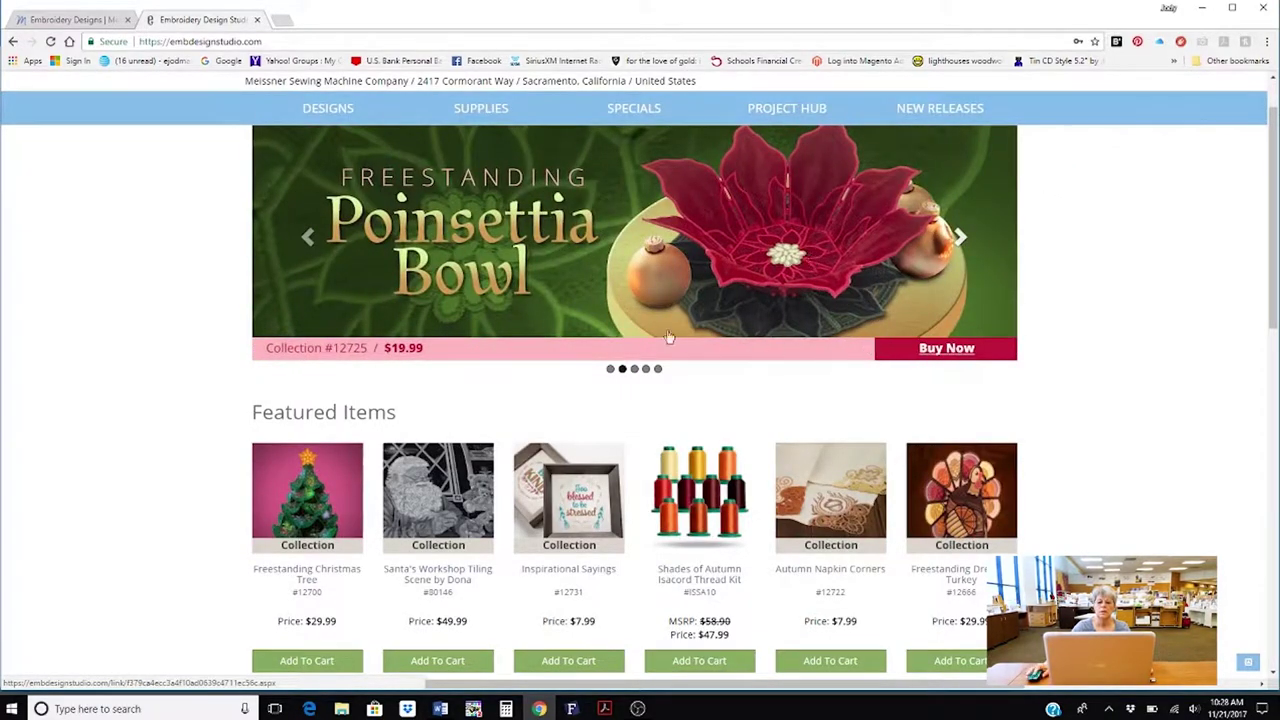
left_click(832, 205)
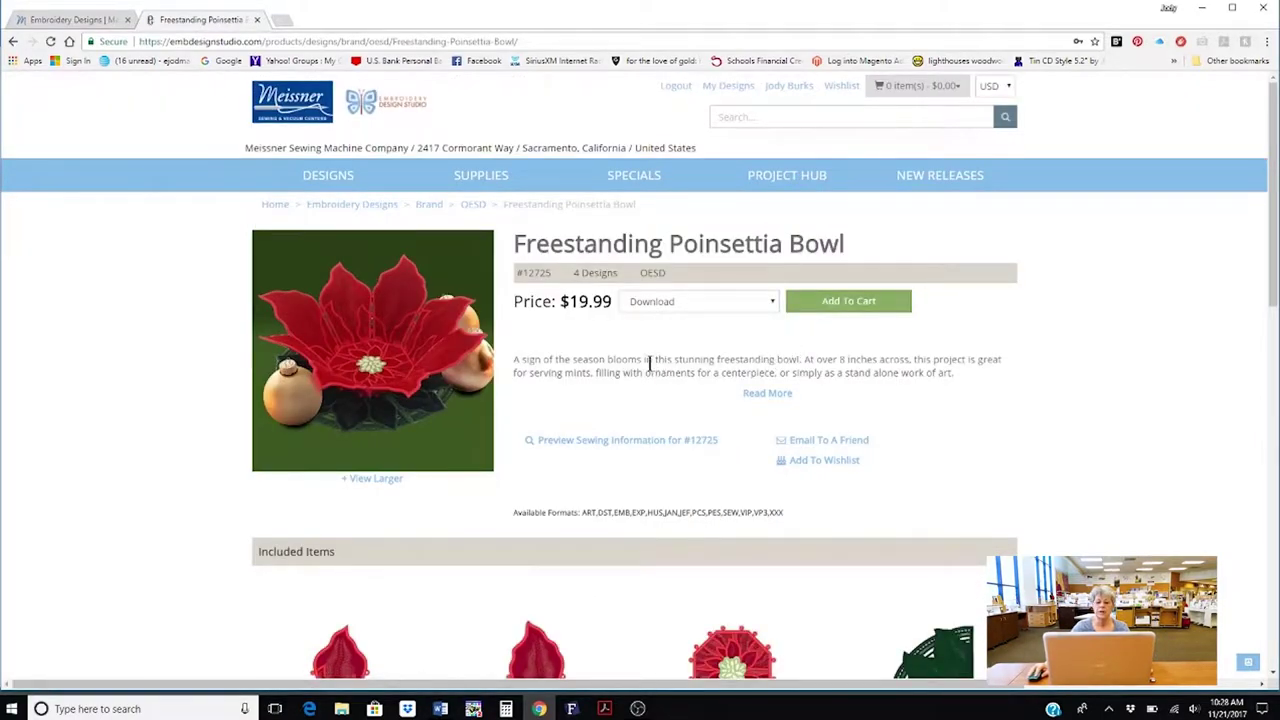
left_click(852, 305)
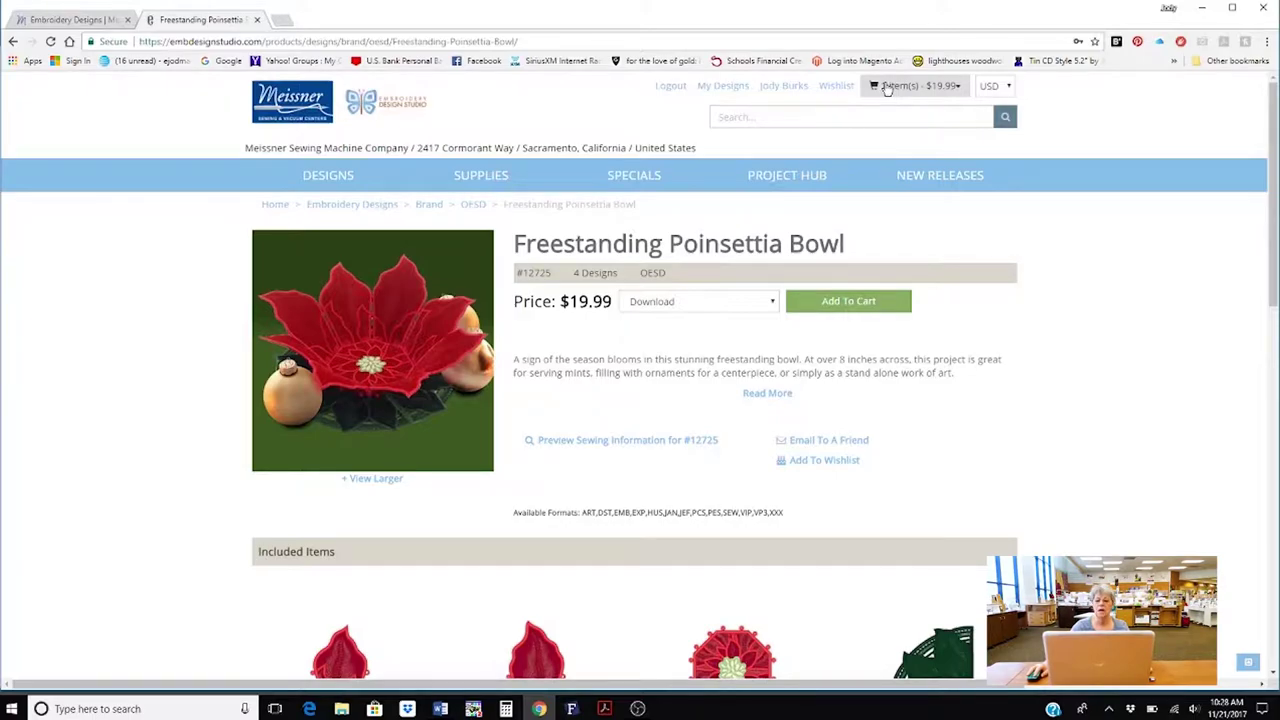
left_click(888, 88)
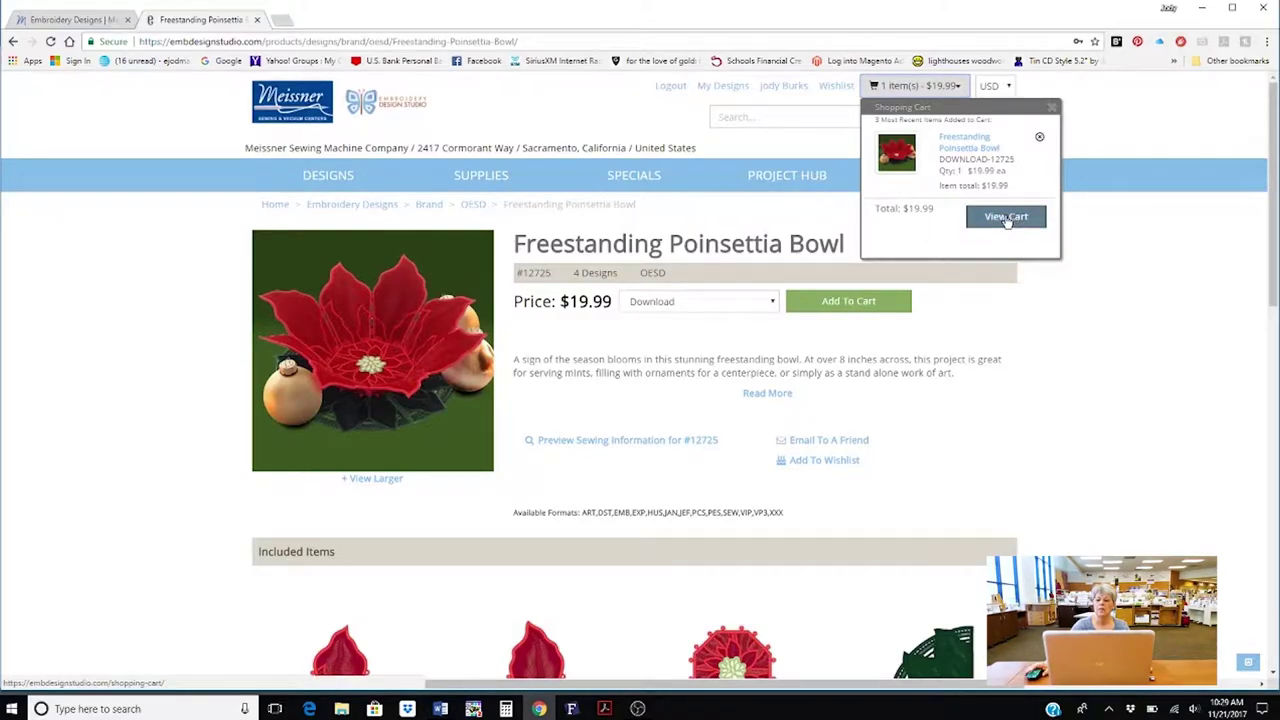
left_click(1006, 218)
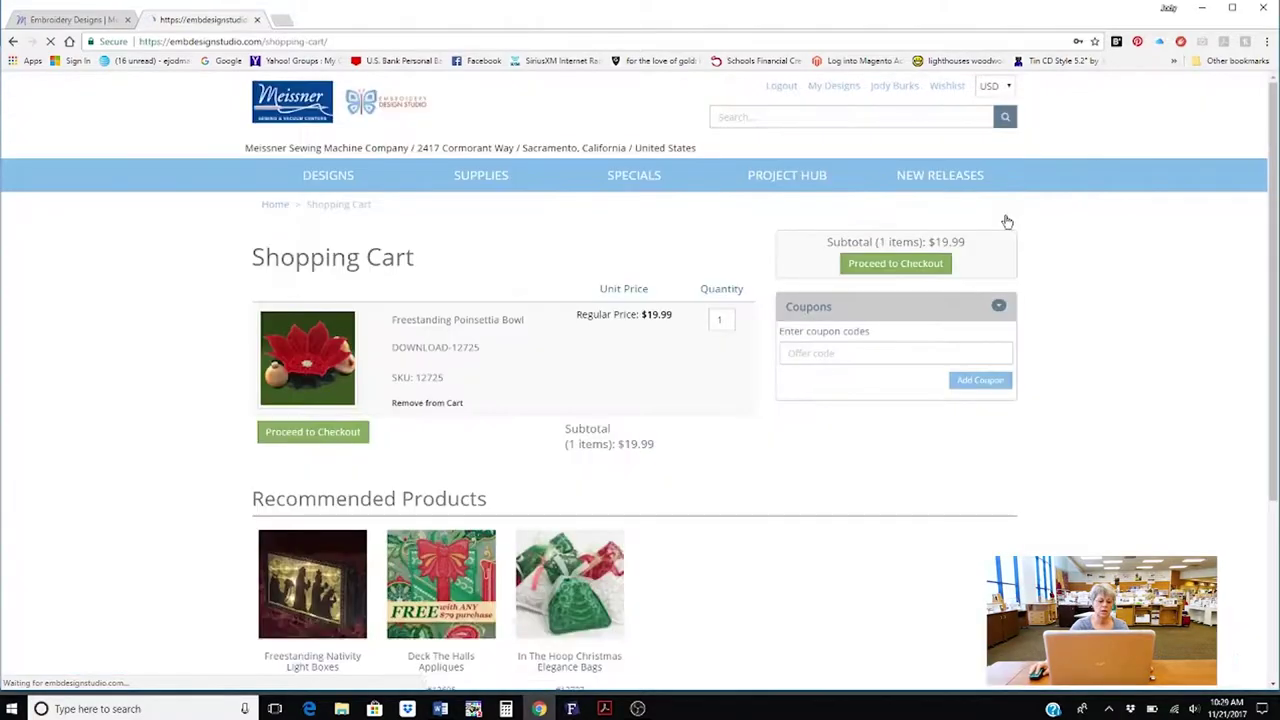
- Keep USD as the currency and proceed through checkout with the existing billing address to the payment options
left_click(1000, 87)
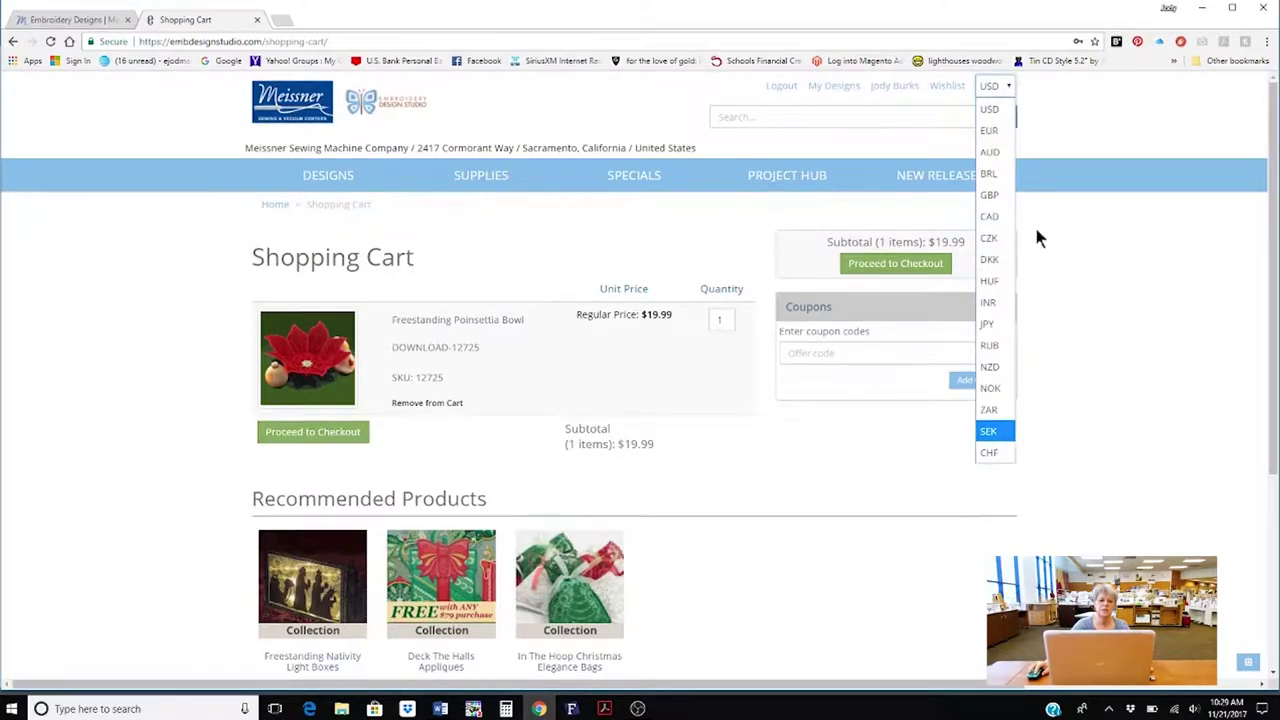
left_click(1000, 110)
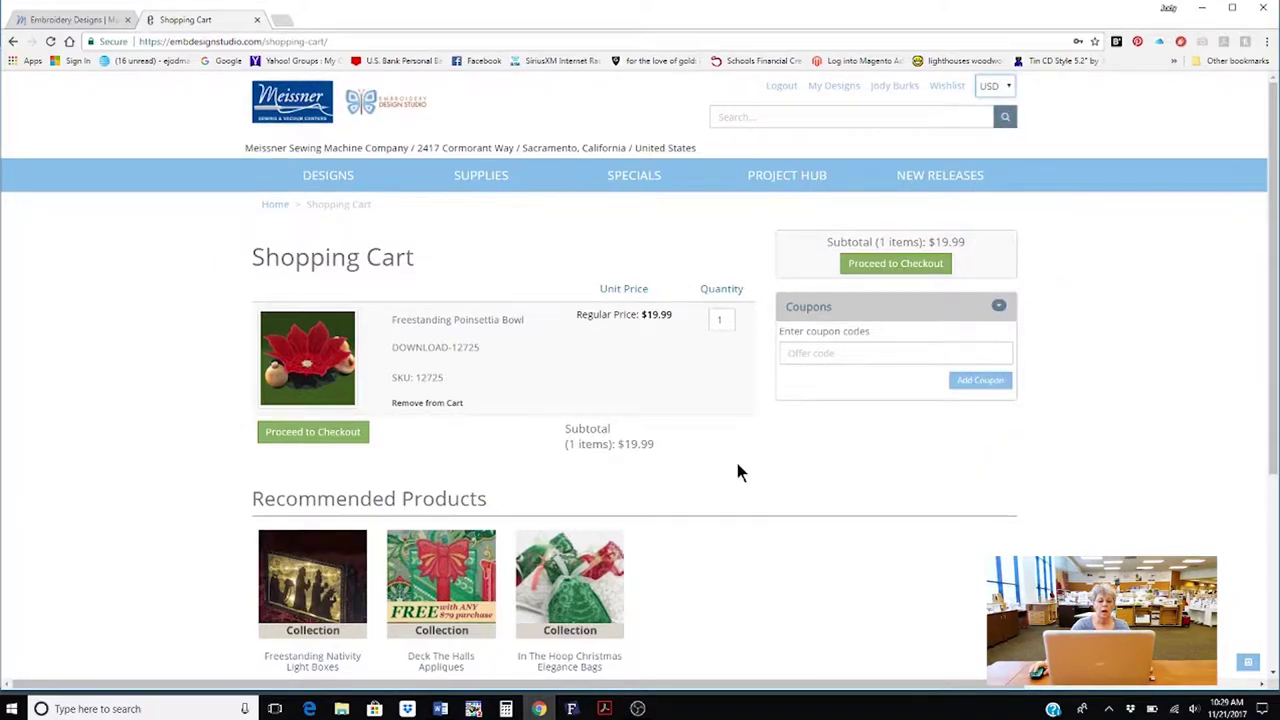
scroll(737, 463, "down", 2)
scroll(719, 445, "up", 2)
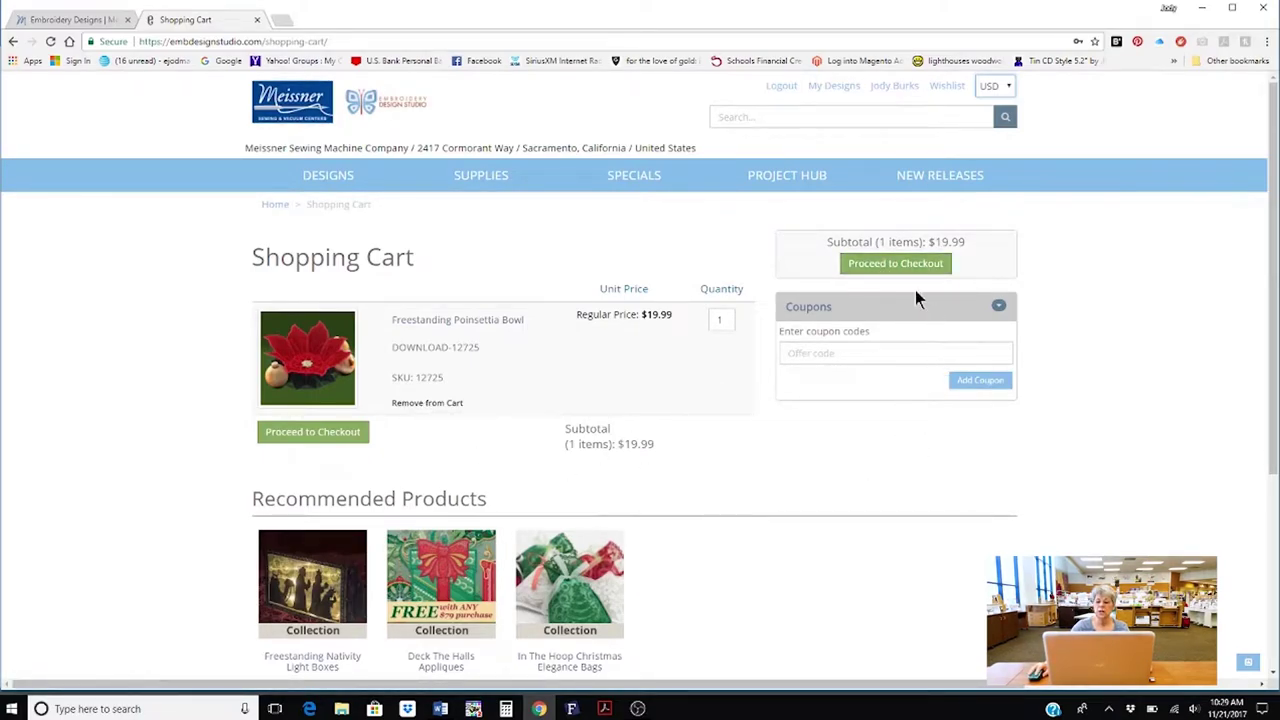
left_click(893, 264)
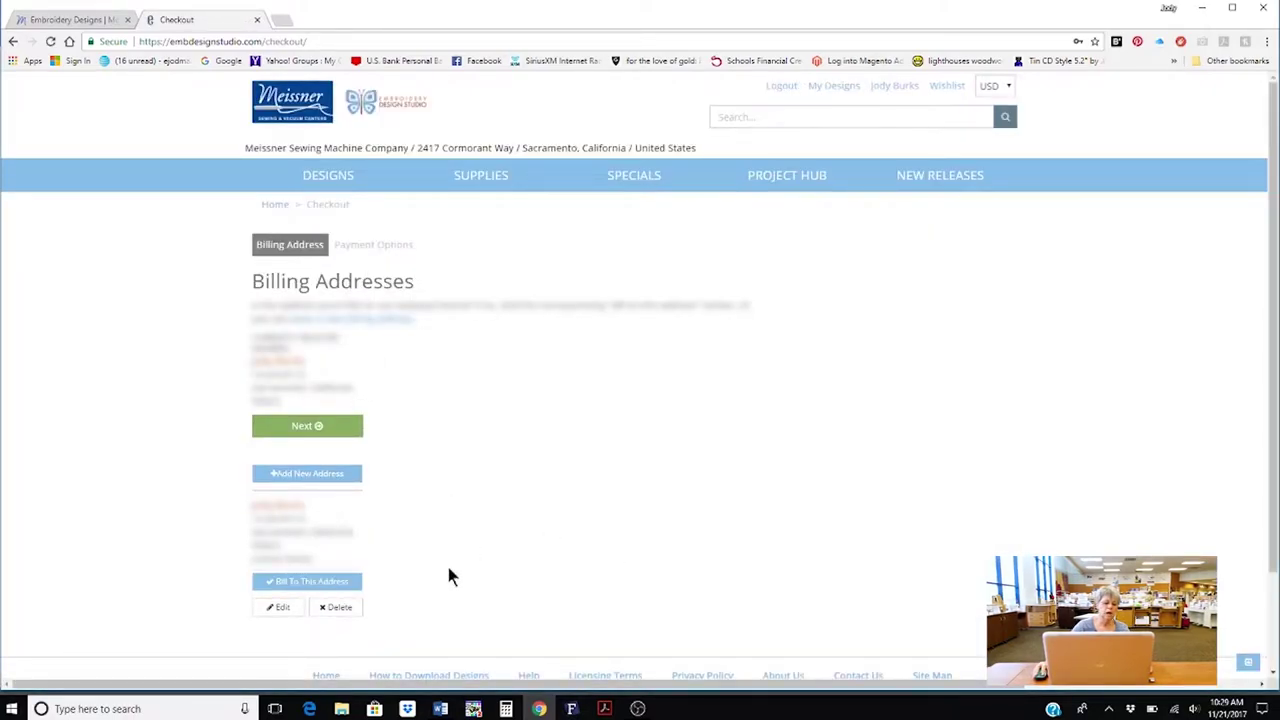
left_click(298, 427)
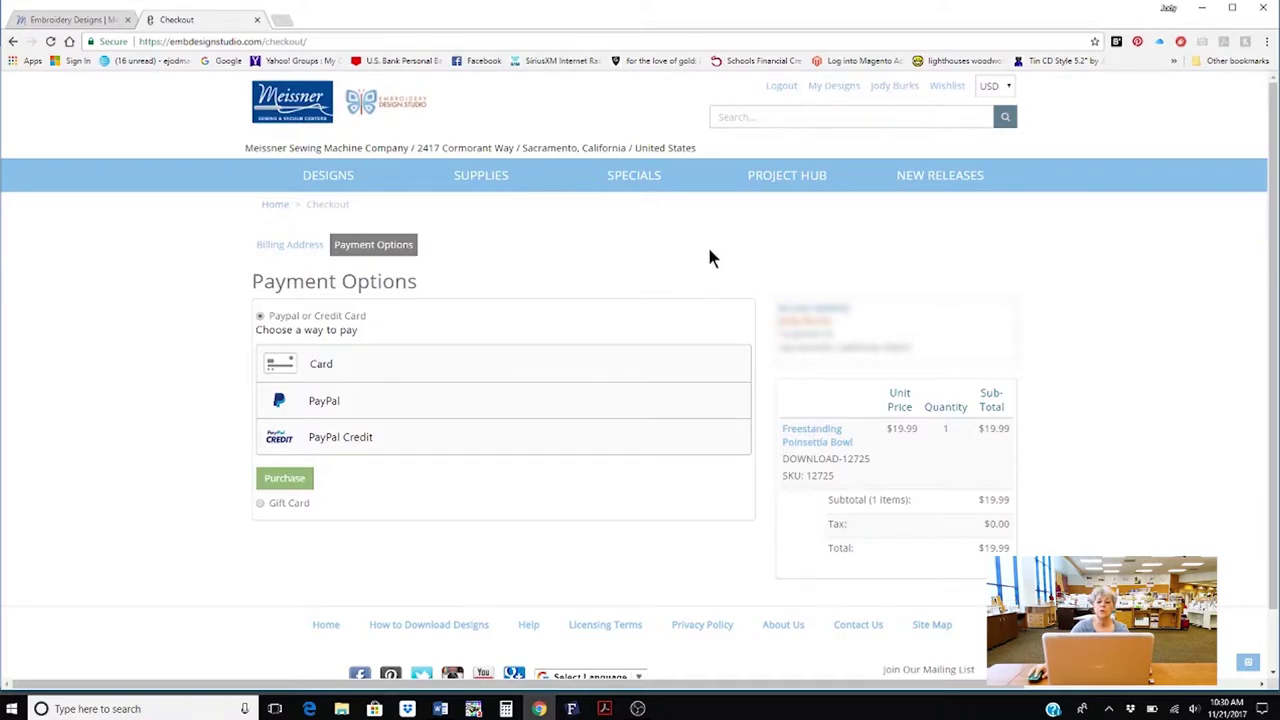
- Download the Jumbo Halloween Haunted House Collection in PES format from the account's purchased designs
left_click(831, 89)
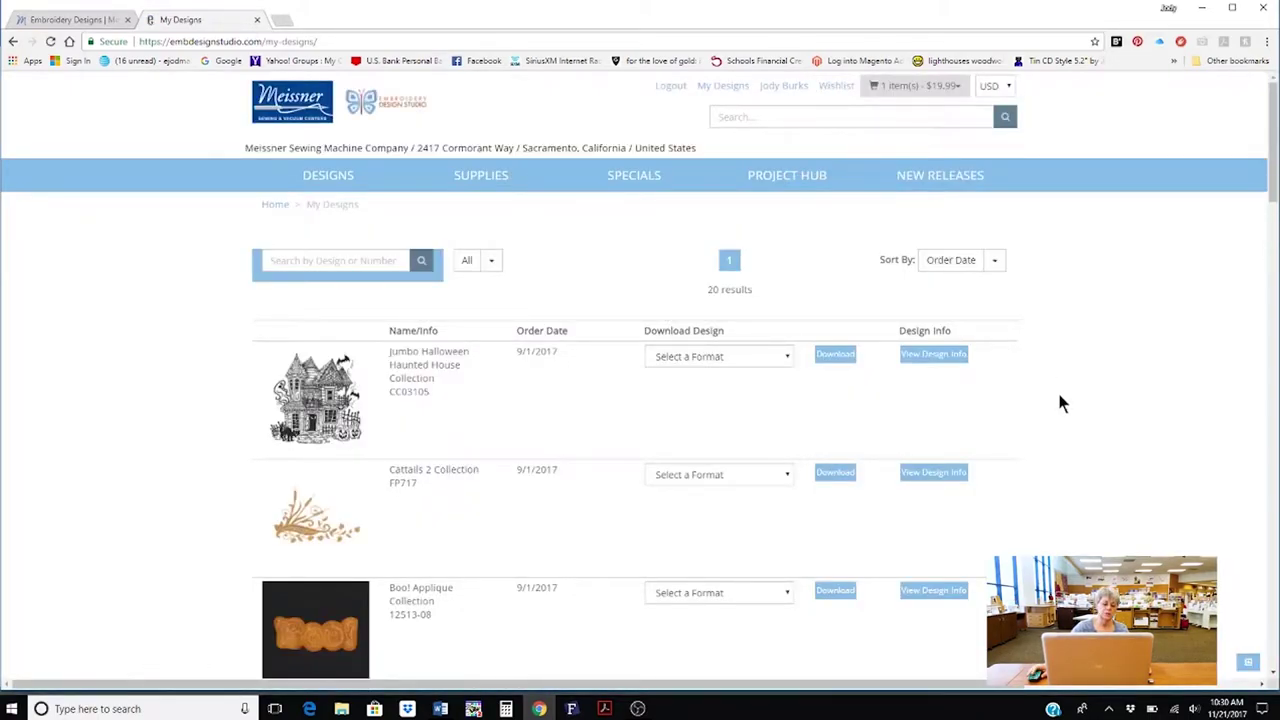
scroll(1062, 403, "down", 10)
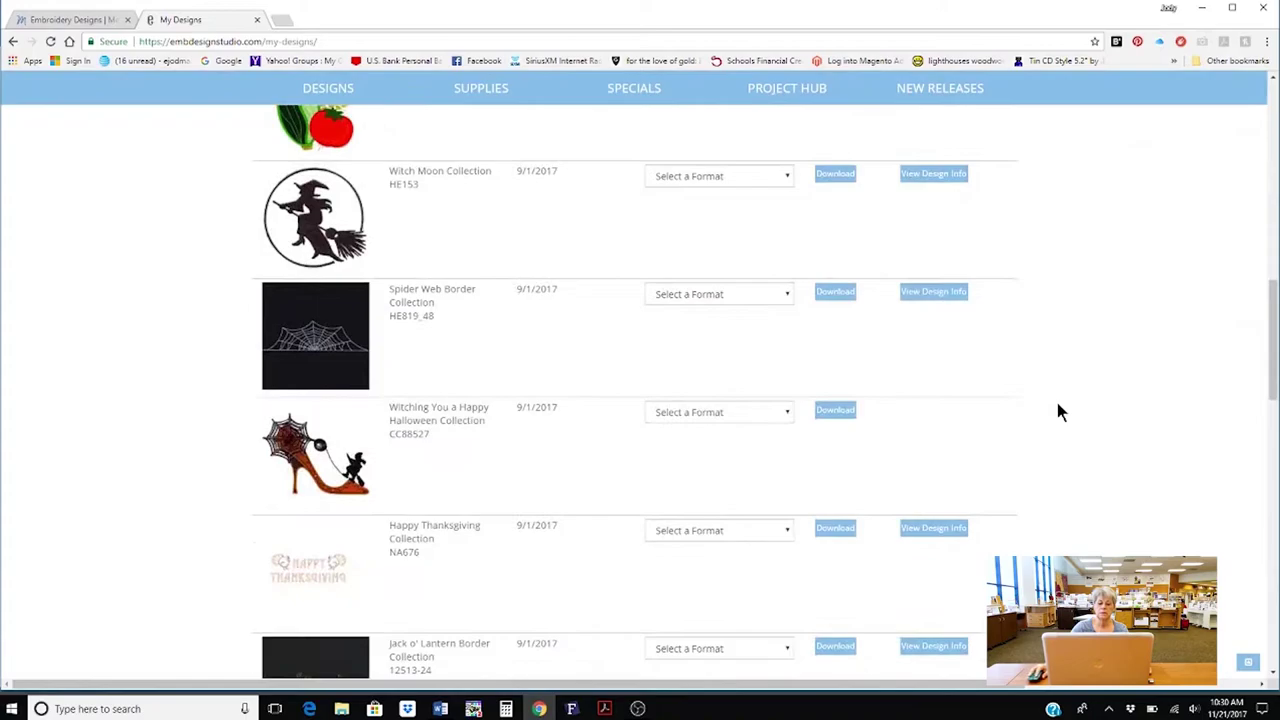
scroll(1058, 408, "up", 10)
mouse_move(867, 302)
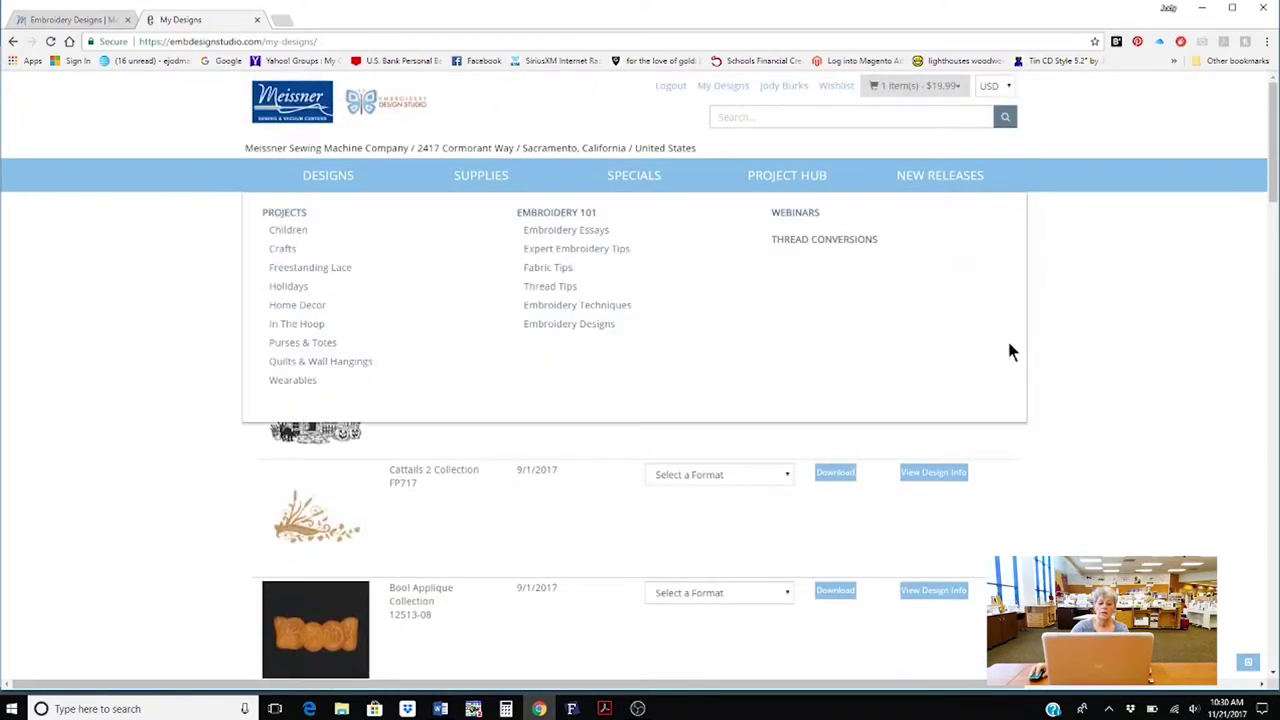
left_click(788, 357)
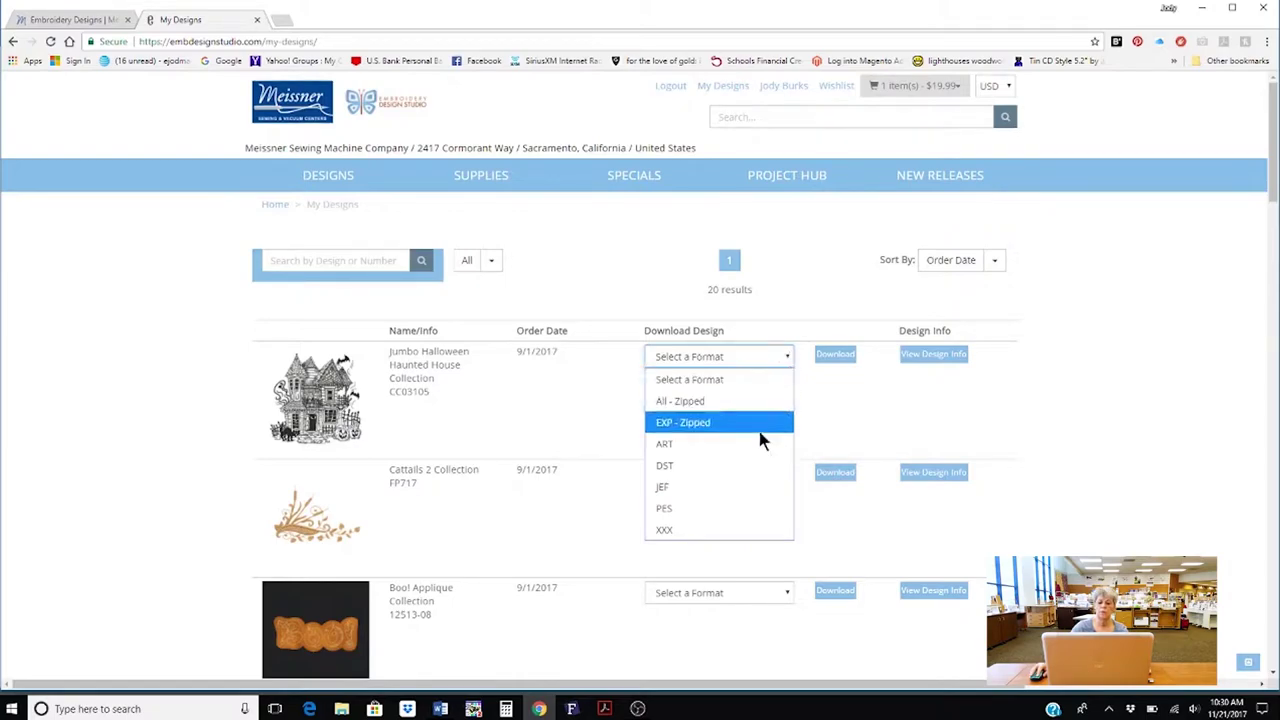
left_click(748, 508)
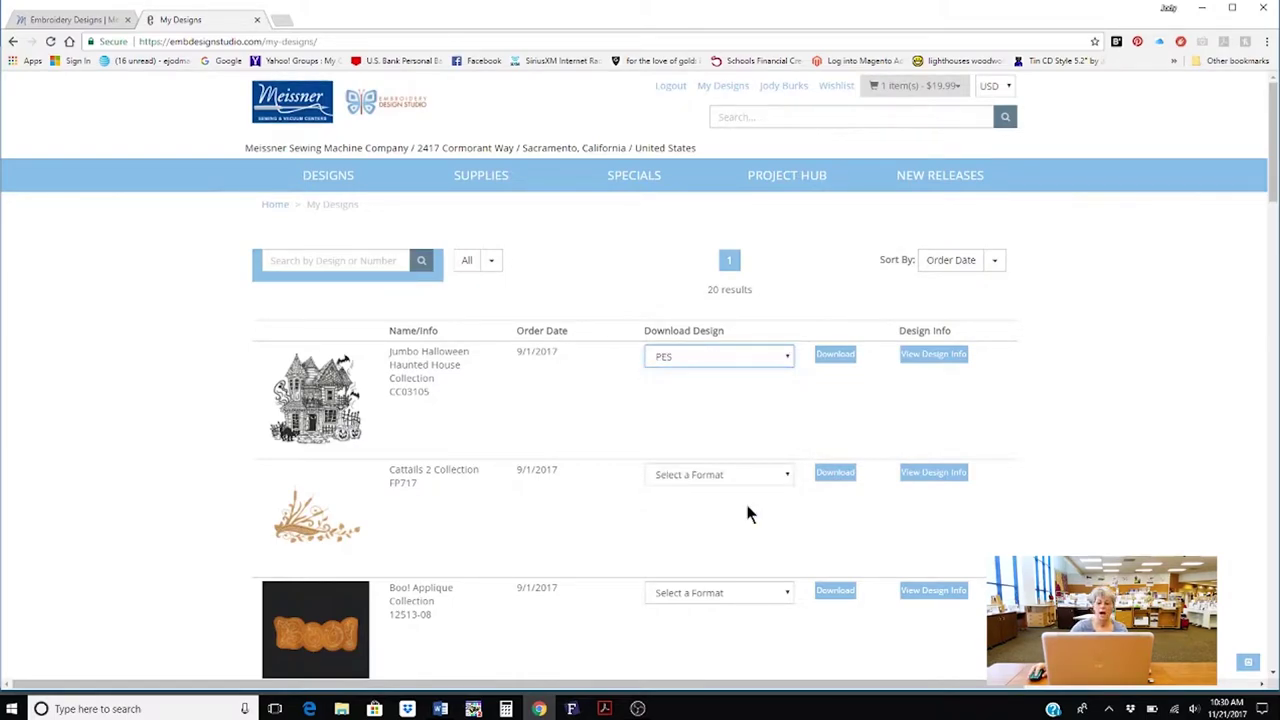
left_click(836, 356)
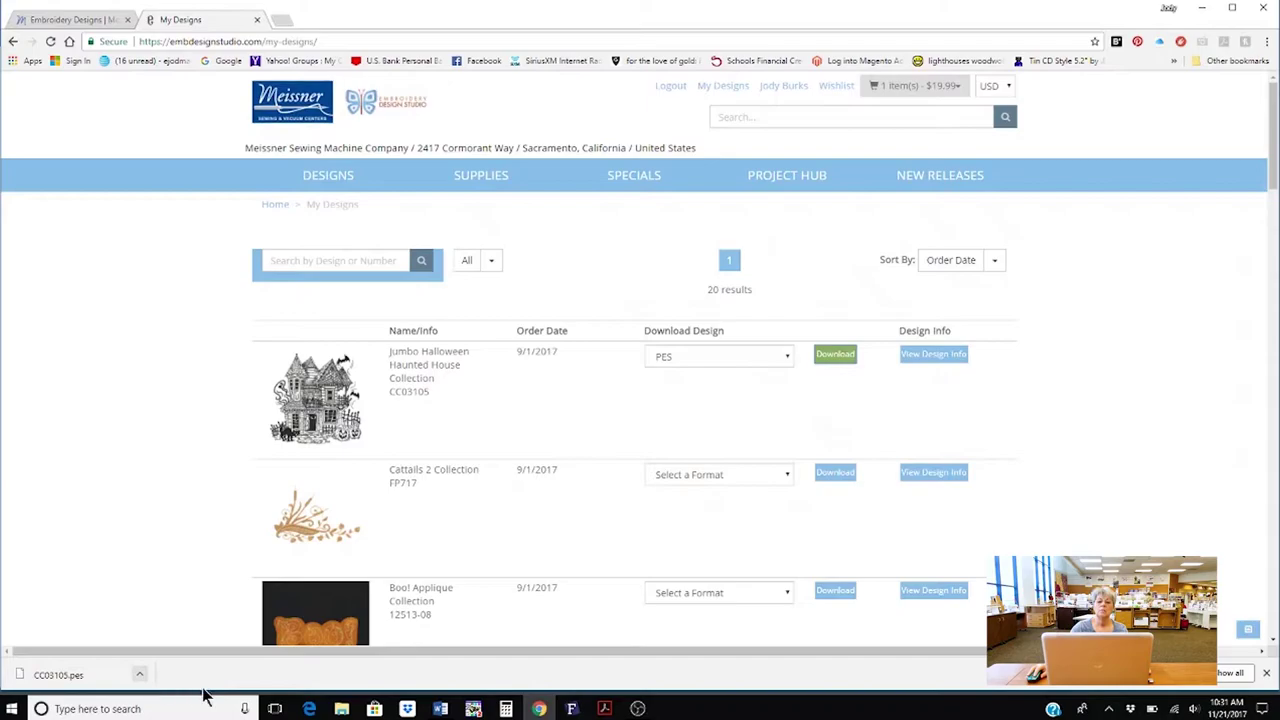
- Log out of Embroidery Design Studio and close its page to return to Meissner's Embroidery Designs page
left_click(671, 87)
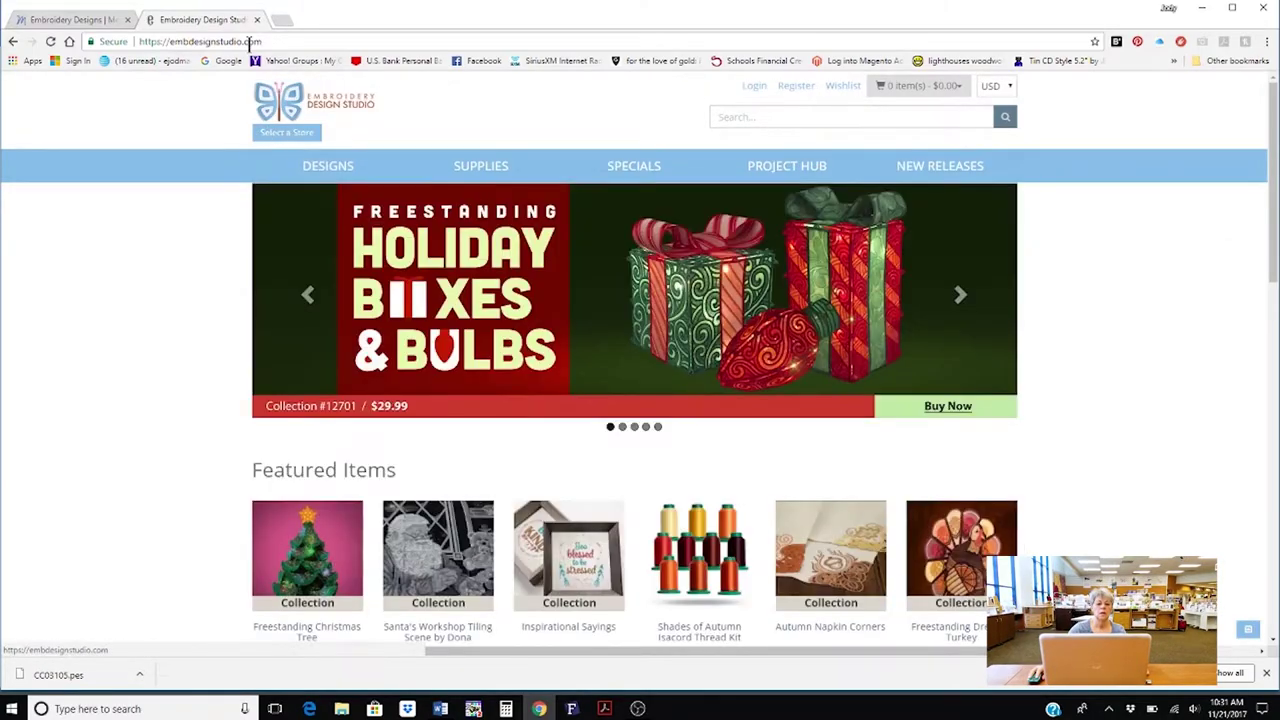
left_click(257, 19)
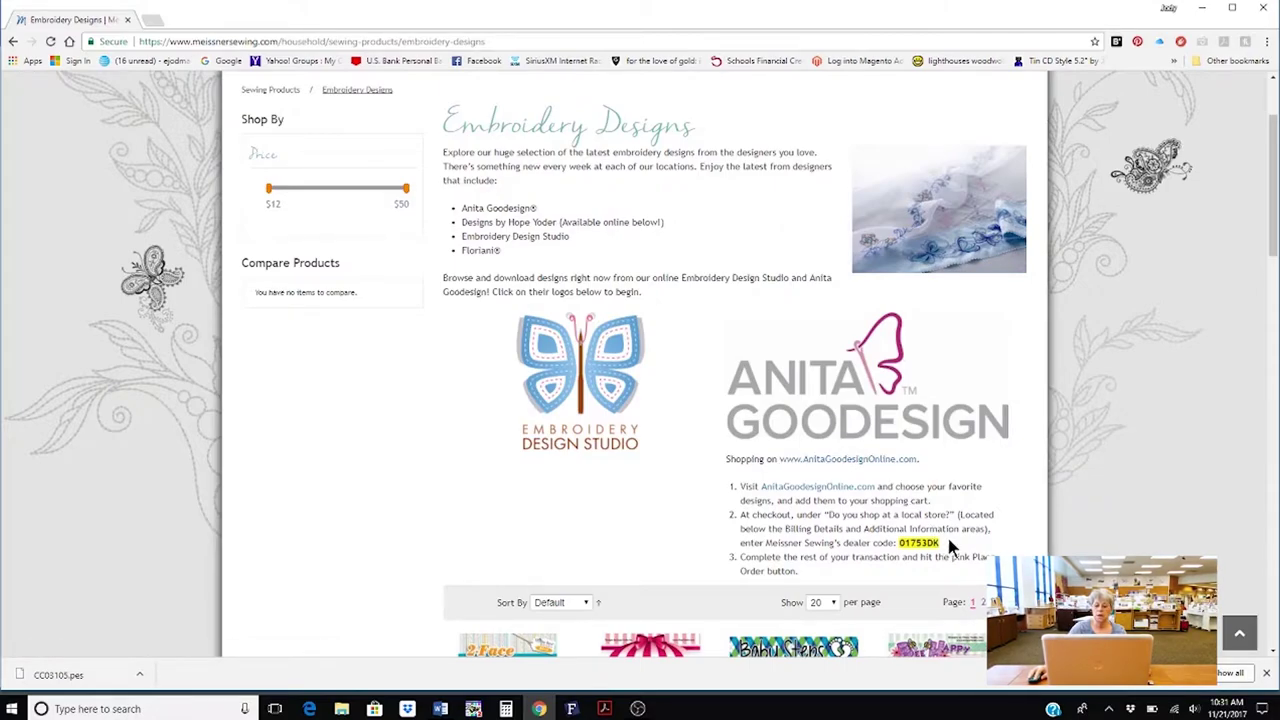
- Copy Meissner Sewing's dealer code from the Anita Goodesign shopping instructions
left_click_drag(949, 541, 914, 543)
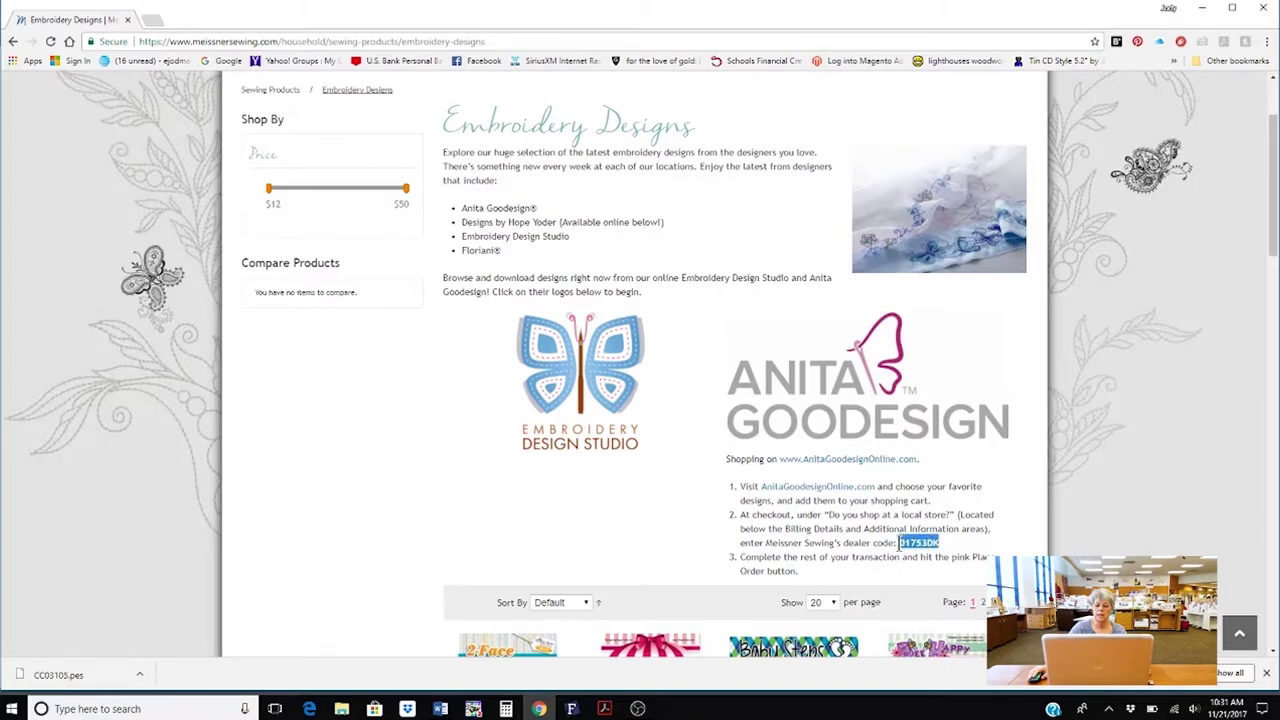
right_click(910, 543)
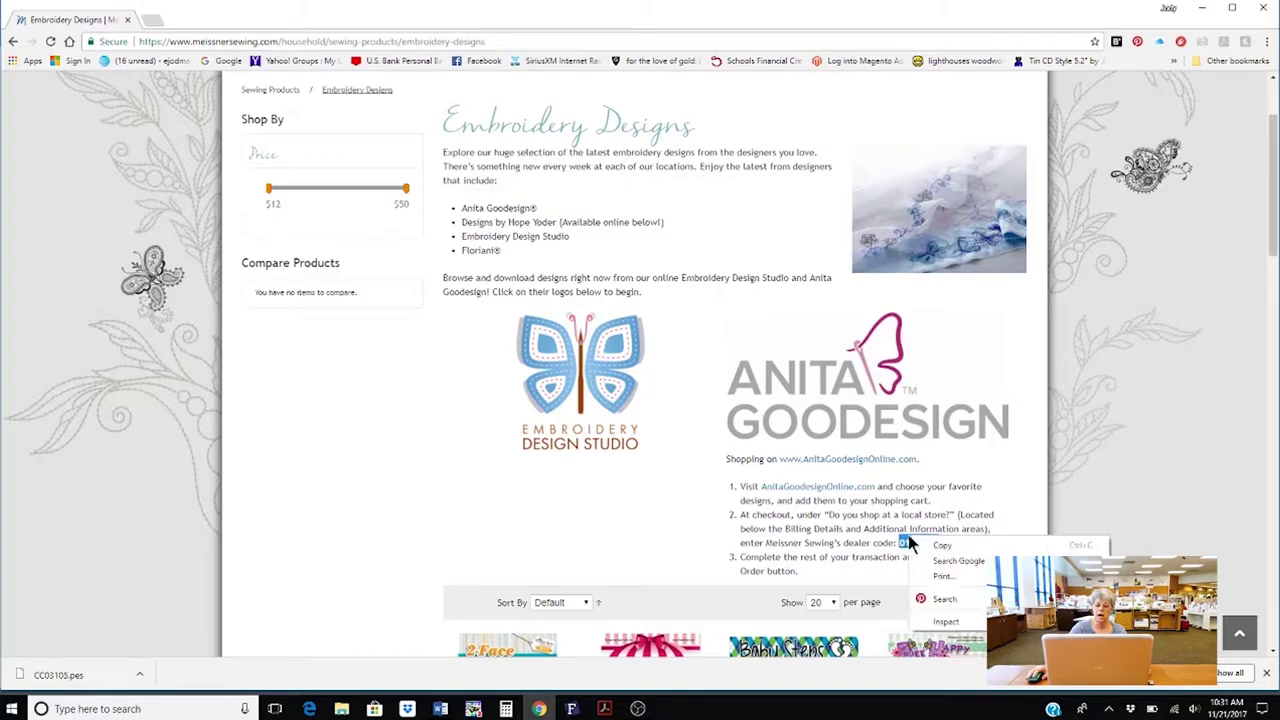
left_click(963, 536)
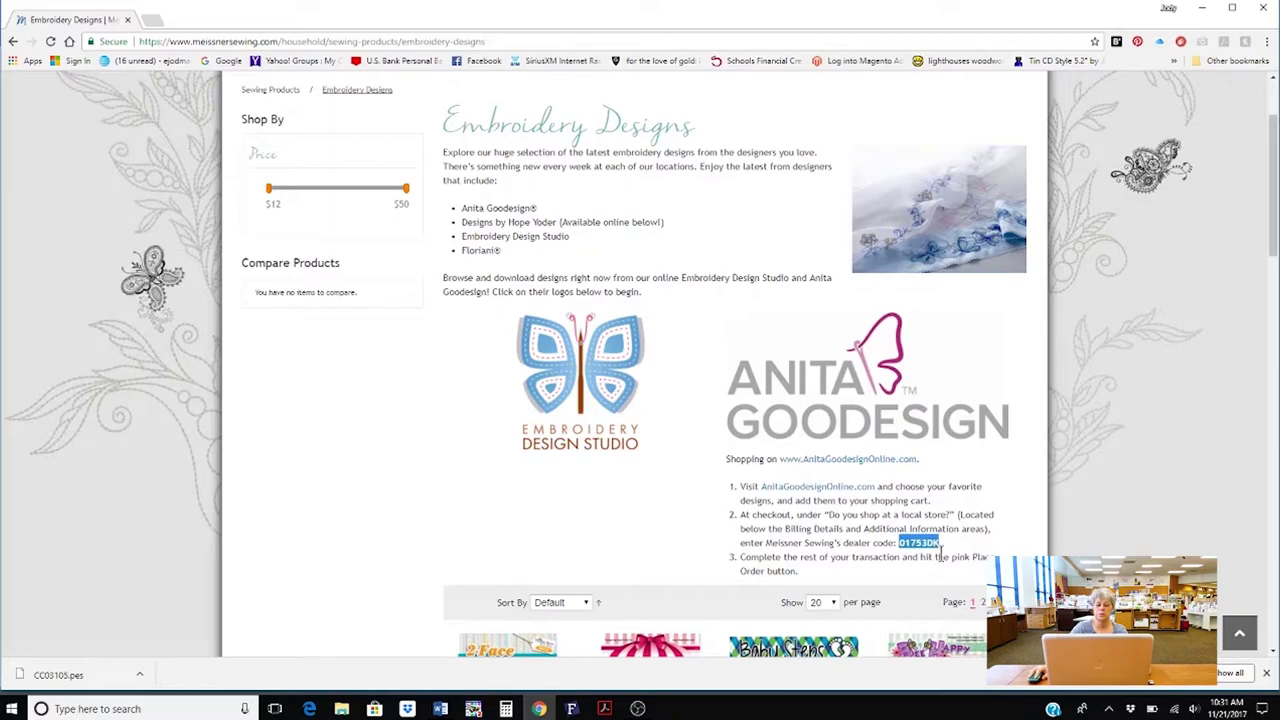
- Open the Anita Goodesign store through its logo and sign in with the saved account credentials
left_click(810, 412)
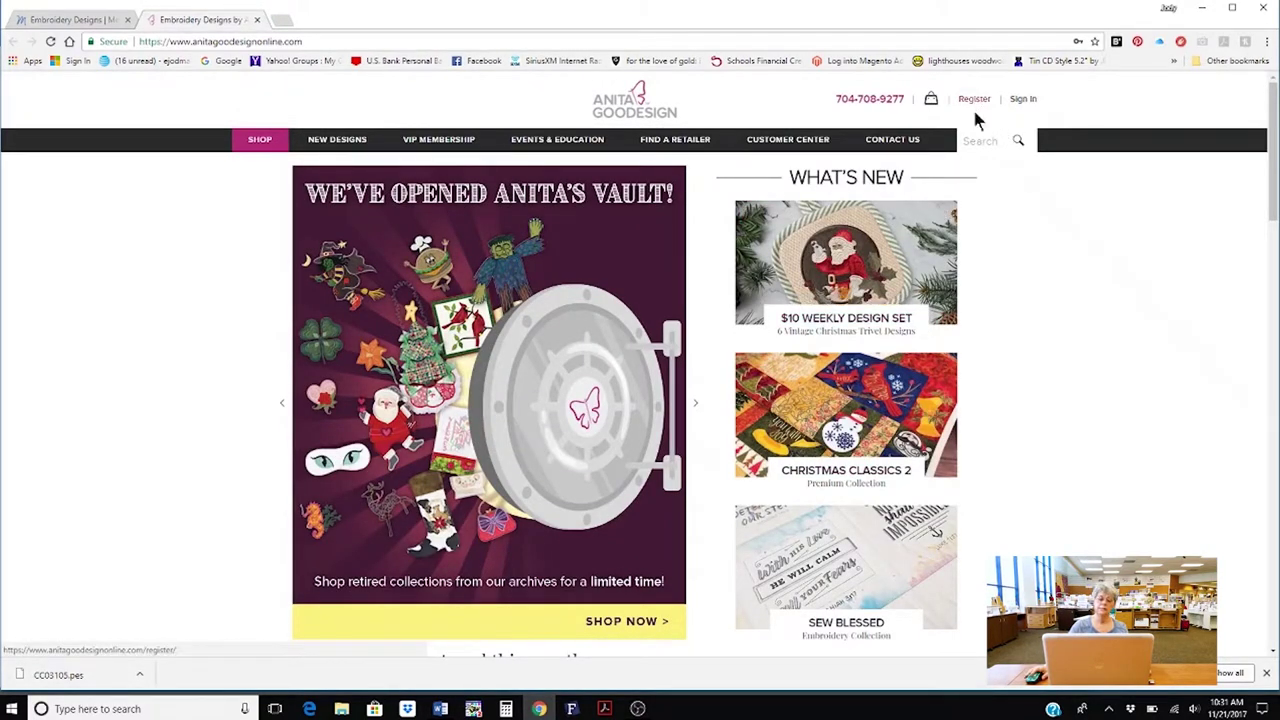
left_click(1023, 99)
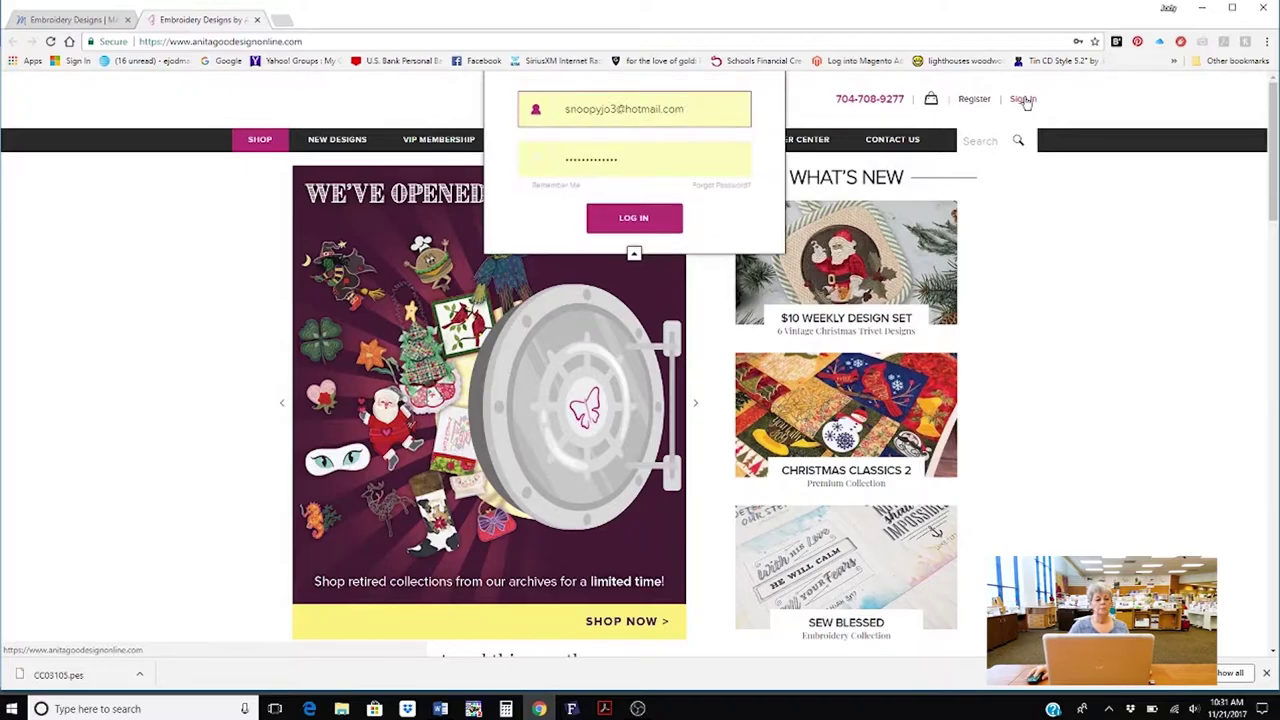
left_click(630, 218)
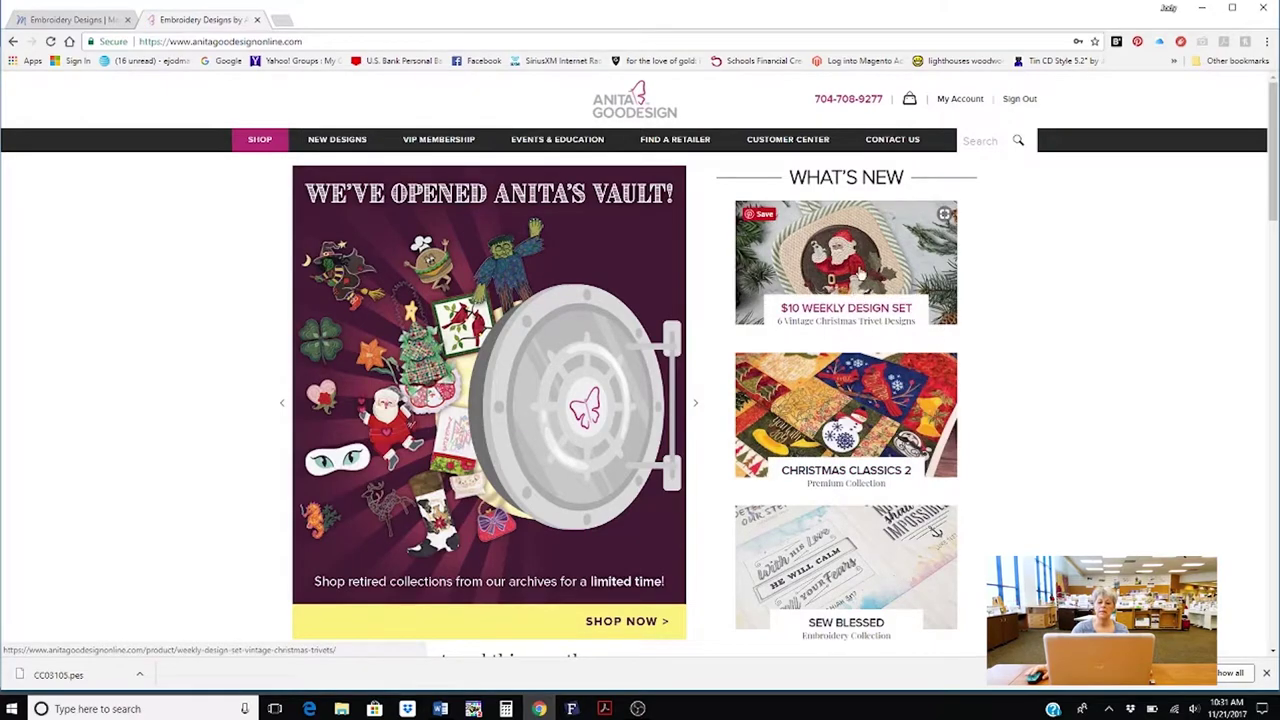
- Add the $10 weekly design set Vintage Christmas Trivets to the cart and open the shopping cart
left_click(855, 272)
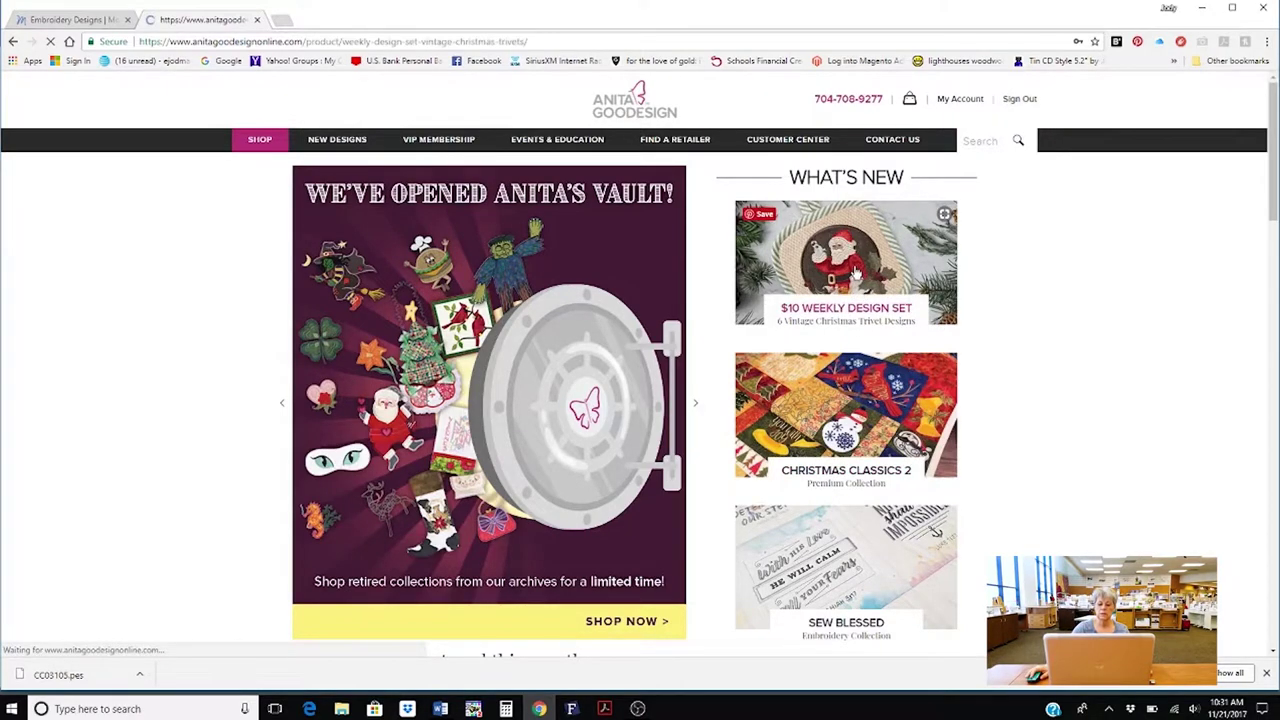
scroll(1020, 492, "down", 2)
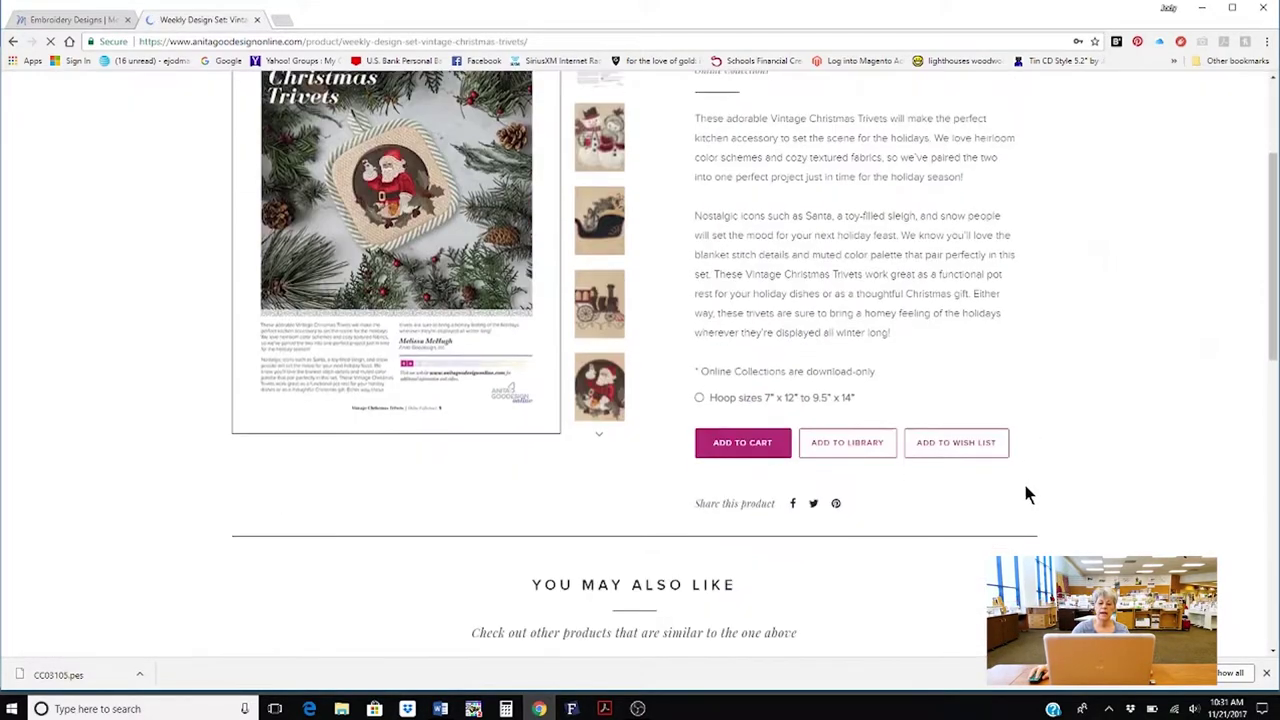
left_click(740, 445)
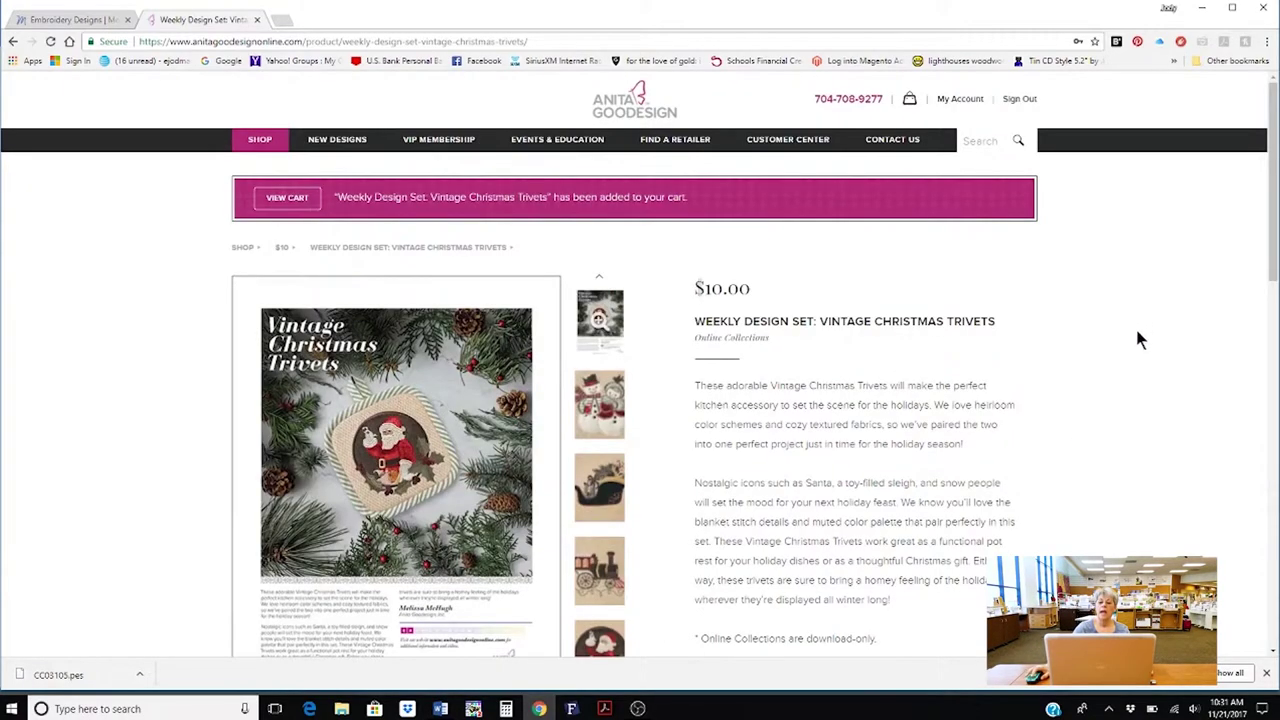
left_click(909, 101)
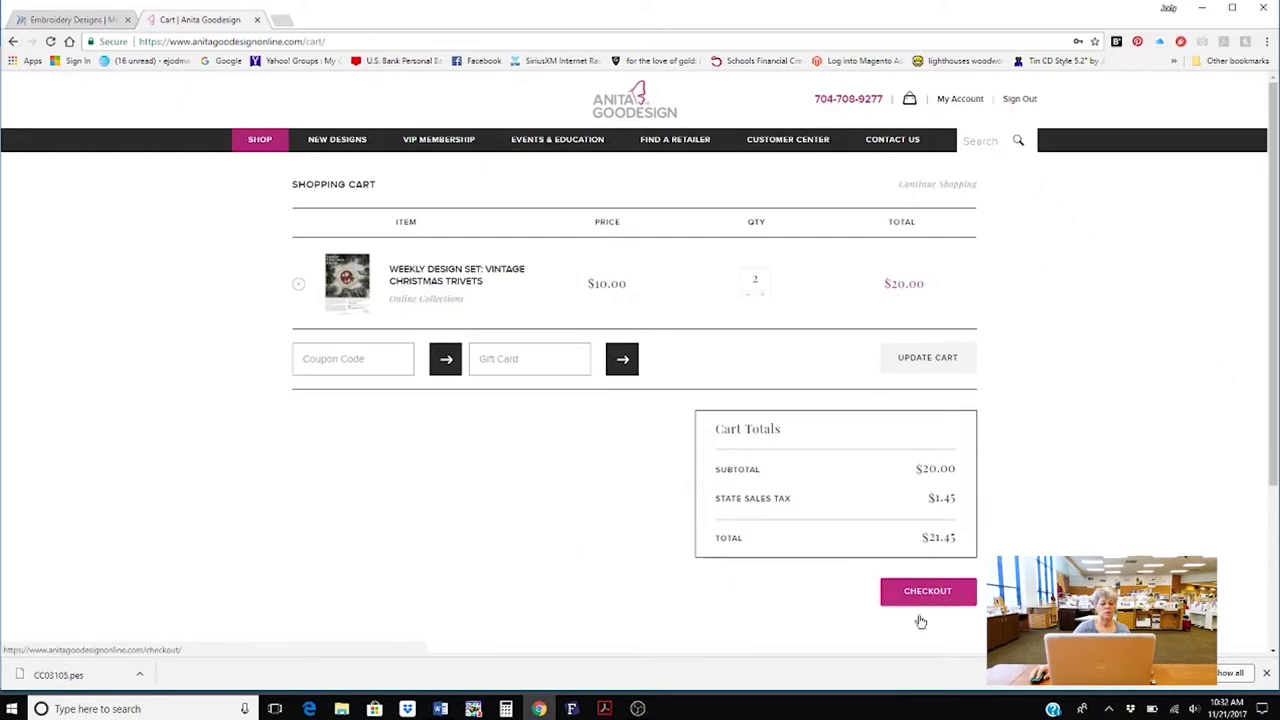
- Paste the copied dealer code into the cart's Coupon Code field and update the cart
right_click(310, 360)
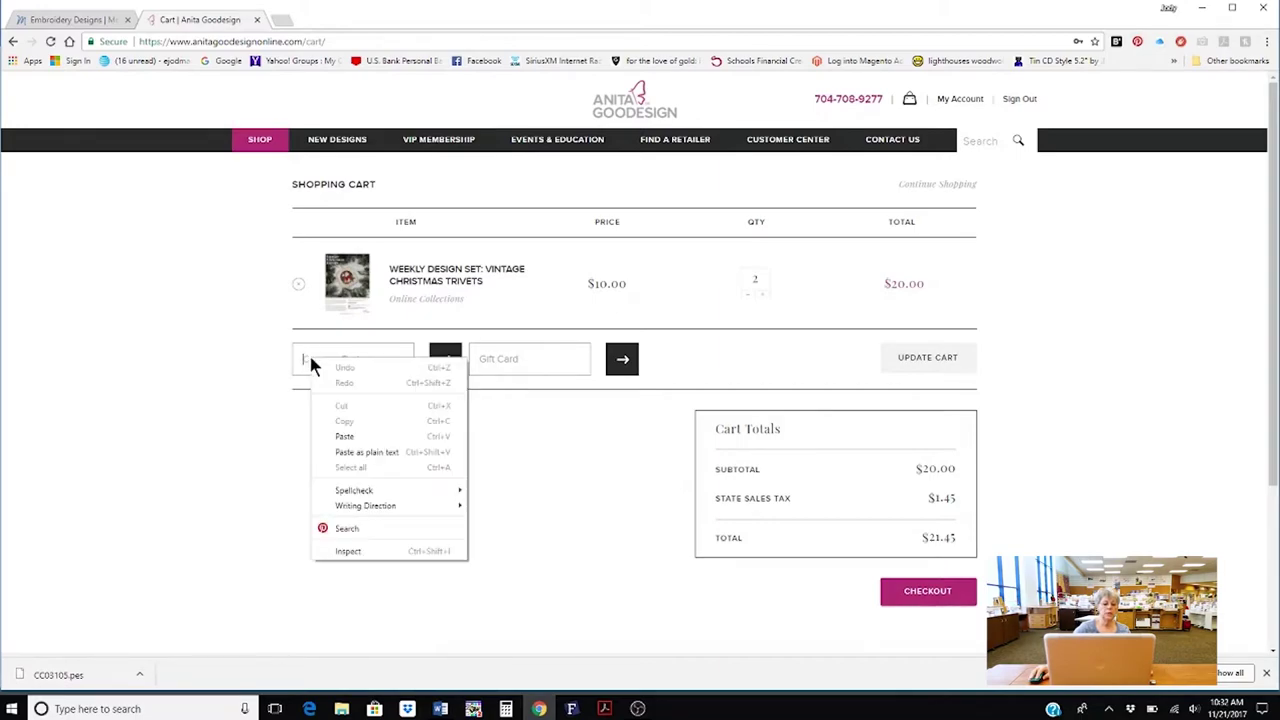
left_click(380, 436)
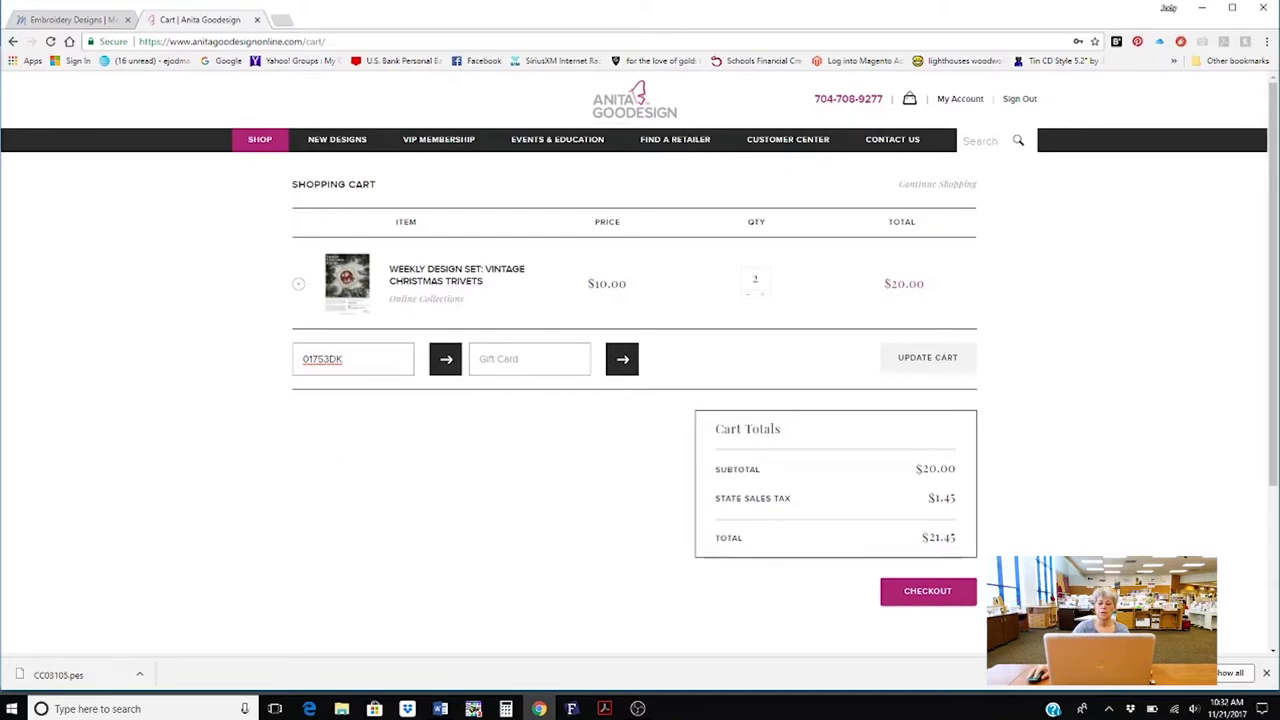
left_click(927, 360)
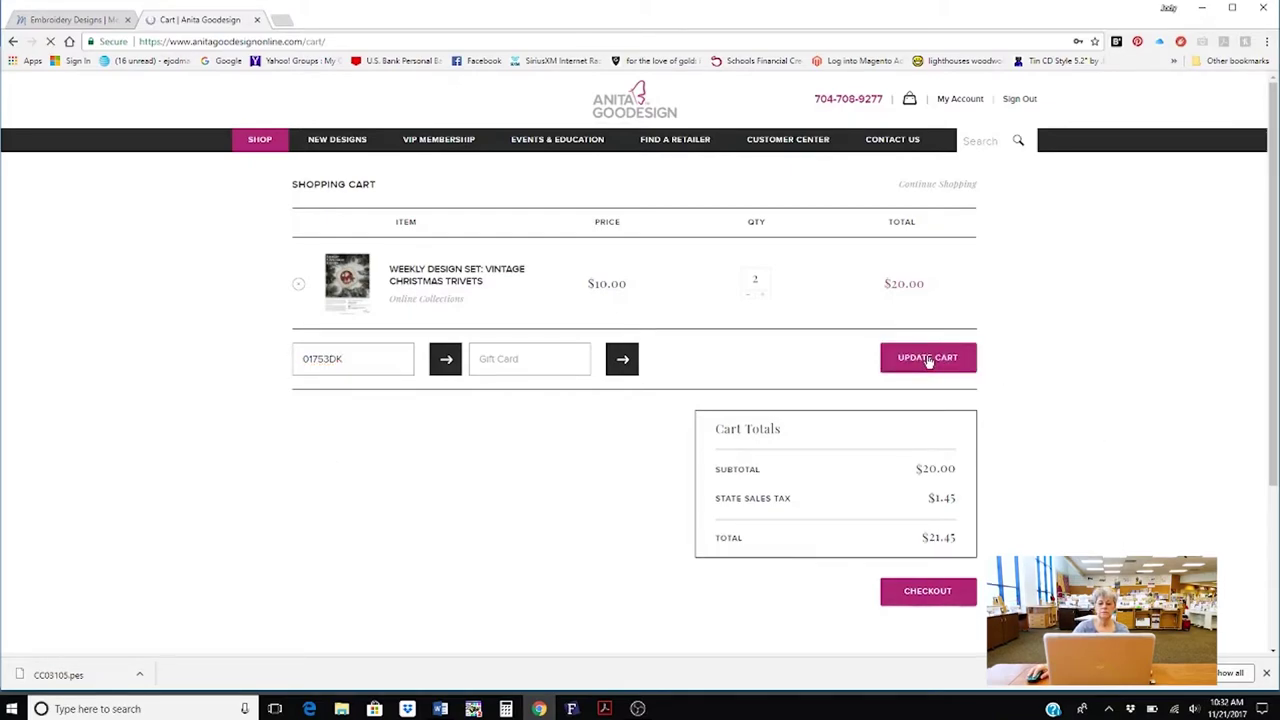
- Proceed to checkout and review the order summary, local store entry and payment options without placing the order
left_click(929, 591)
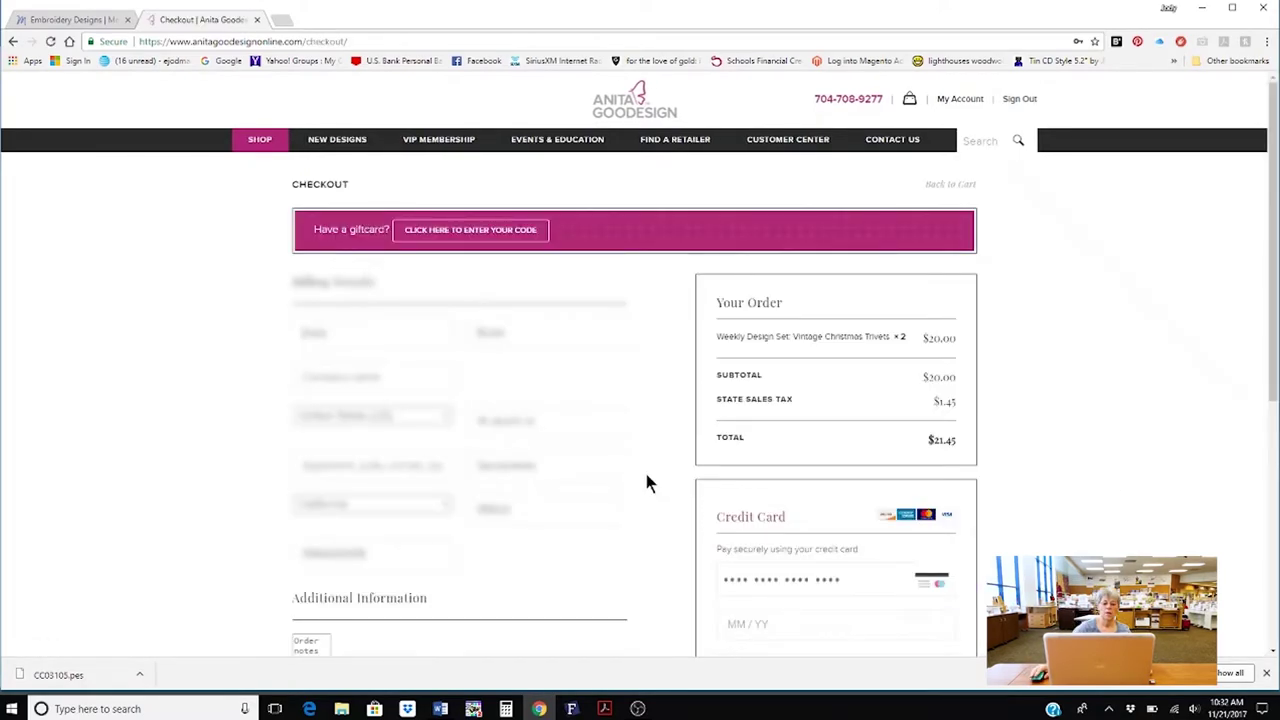
scroll(609, 449, "down", 1)
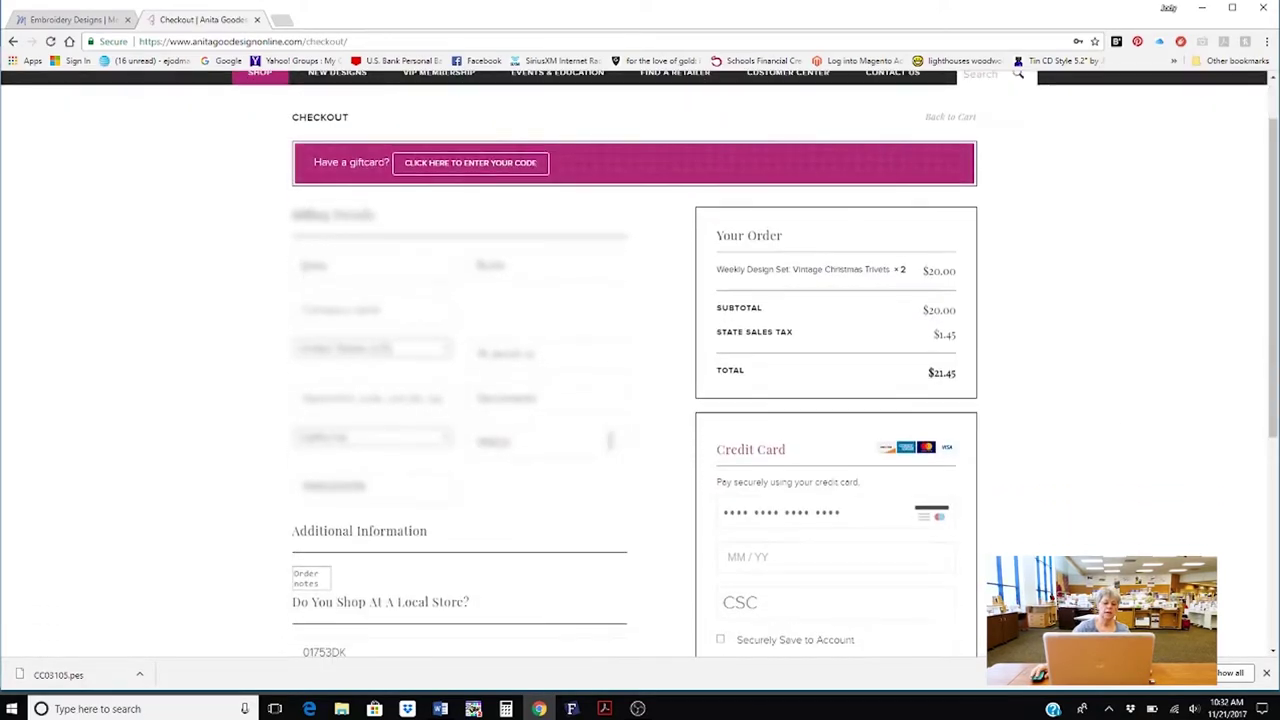
scroll(569, 385, "down", 4)
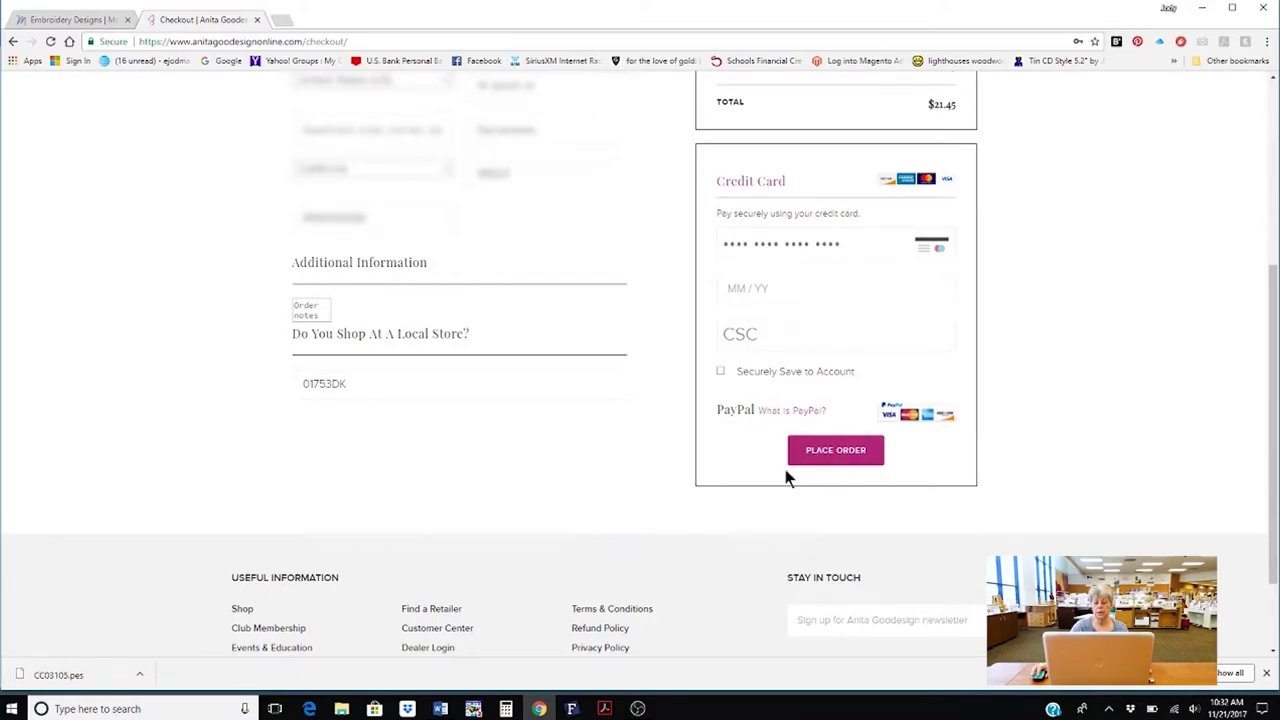
scroll(686, 470, "up", 4)
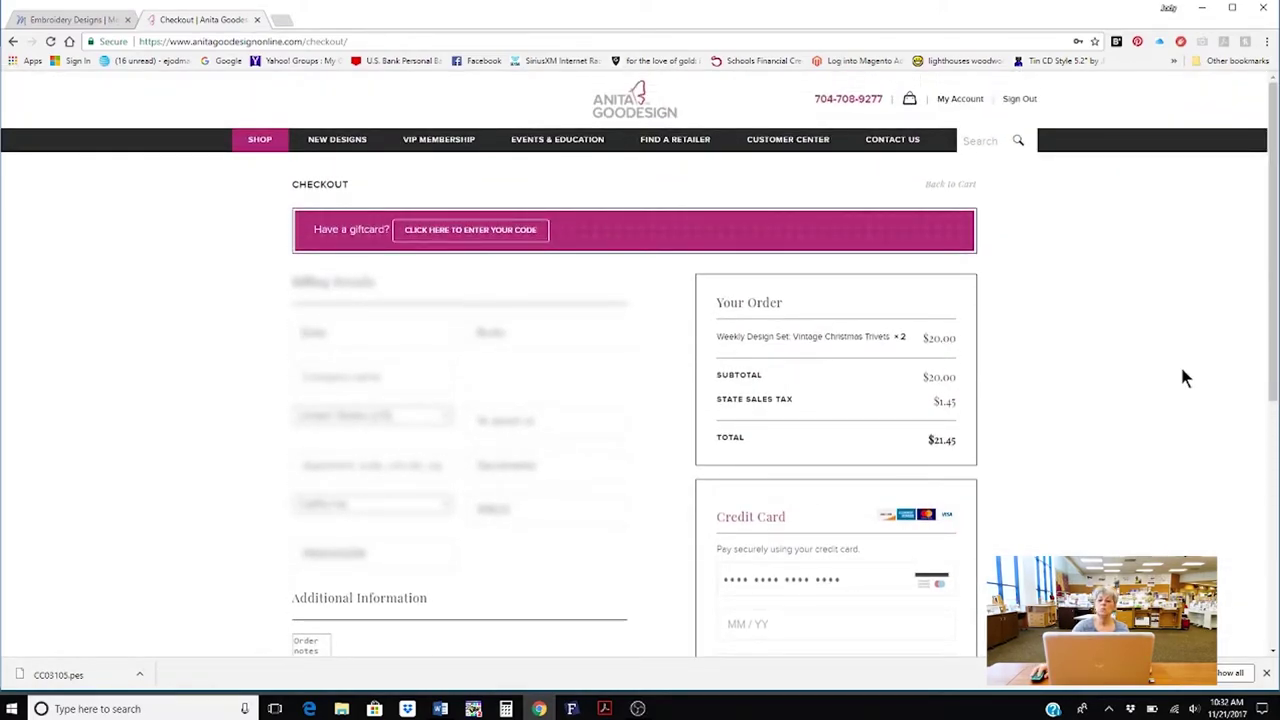
- Open the account's My Library page and look through the design sets already owned
left_click(960, 99)
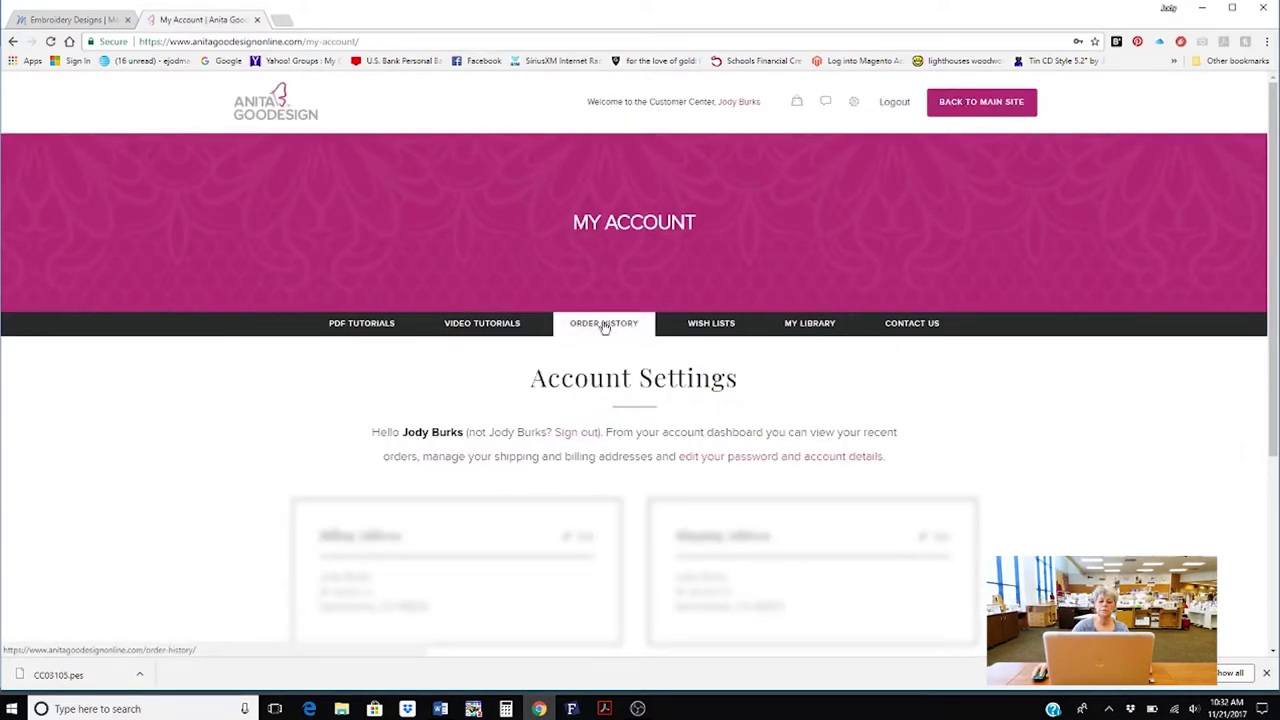
left_click(813, 330)
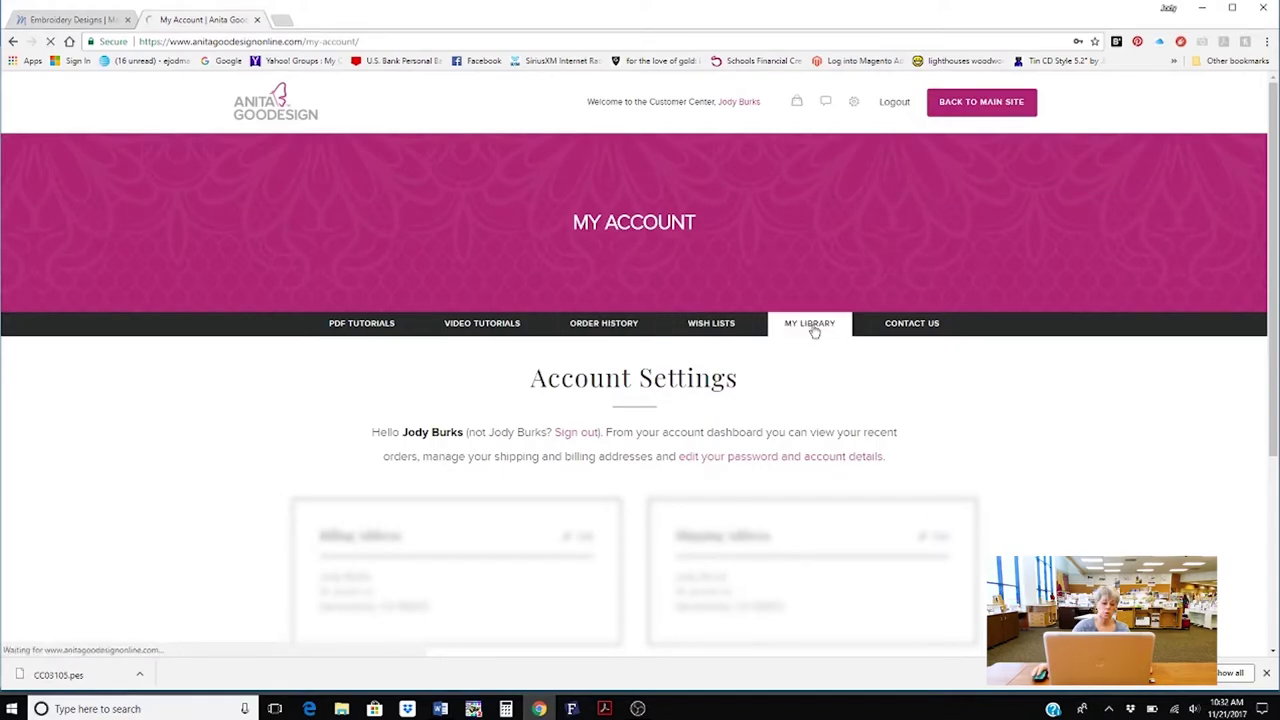
scroll(1029, 458, "down", 3)
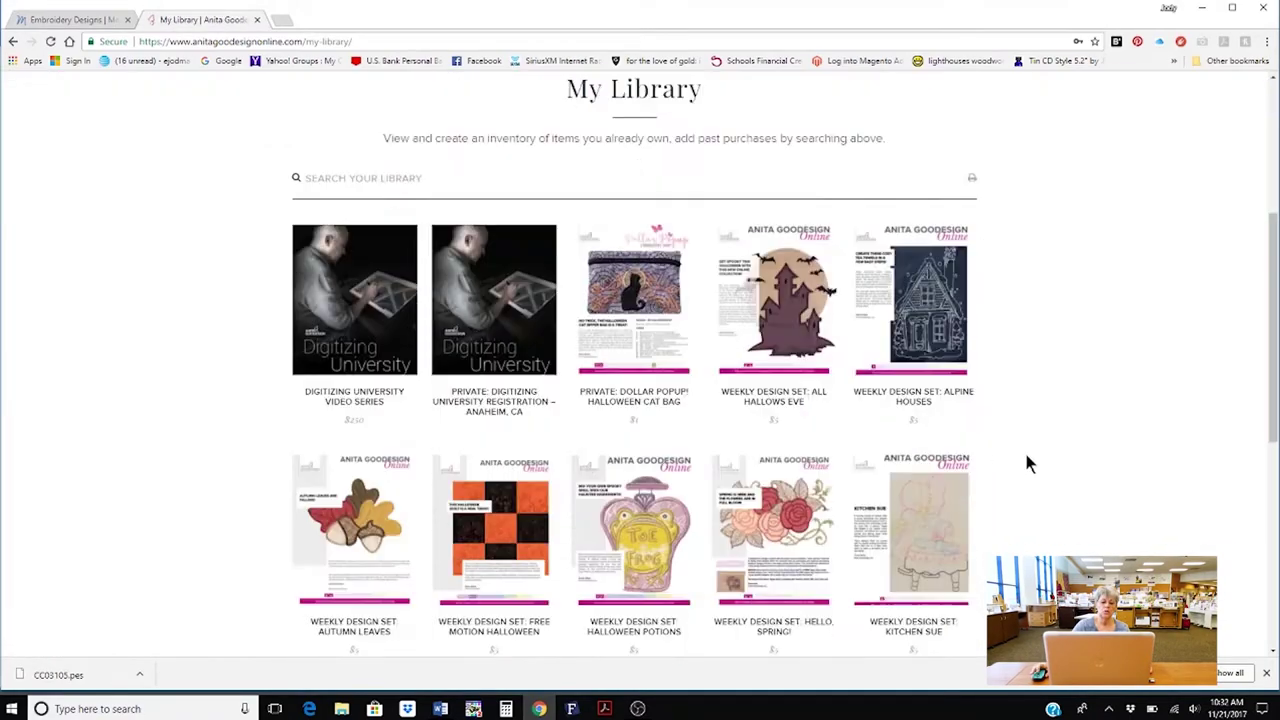
scroll(1031, 457, "down", 3)
scroll(1017, 451, "up", 4)
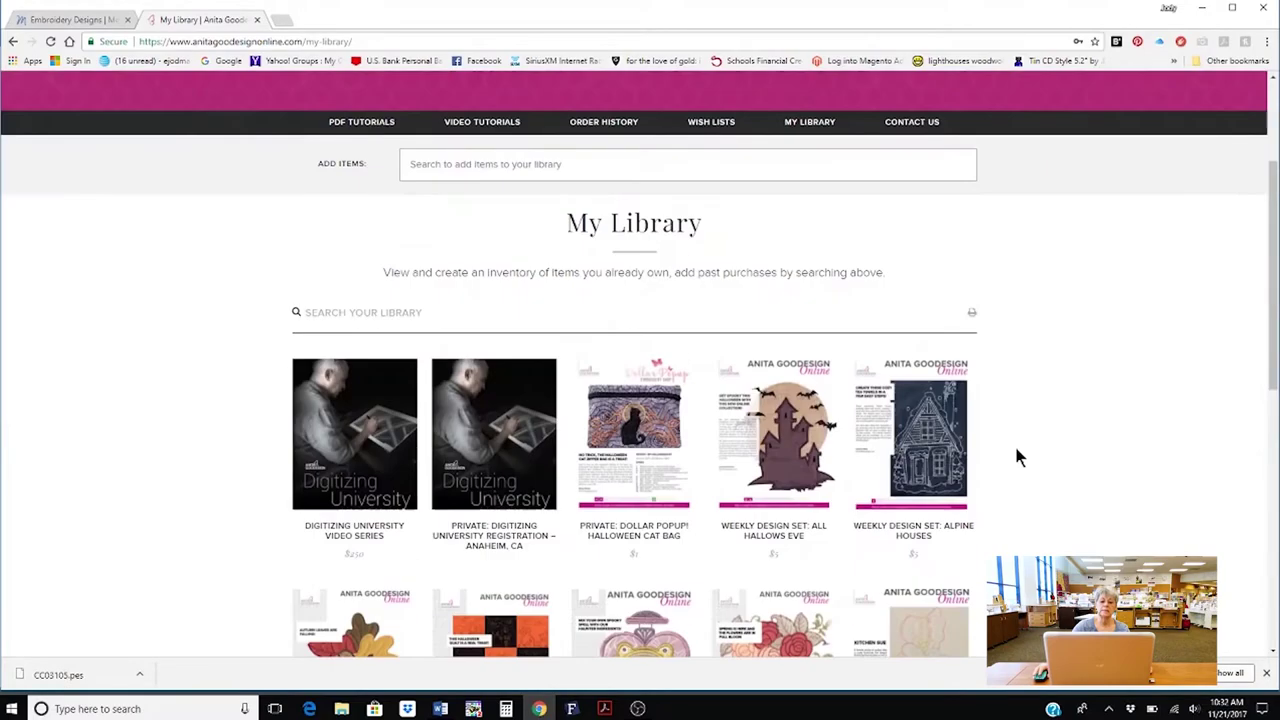
scroll(660, 306, "up", 2)
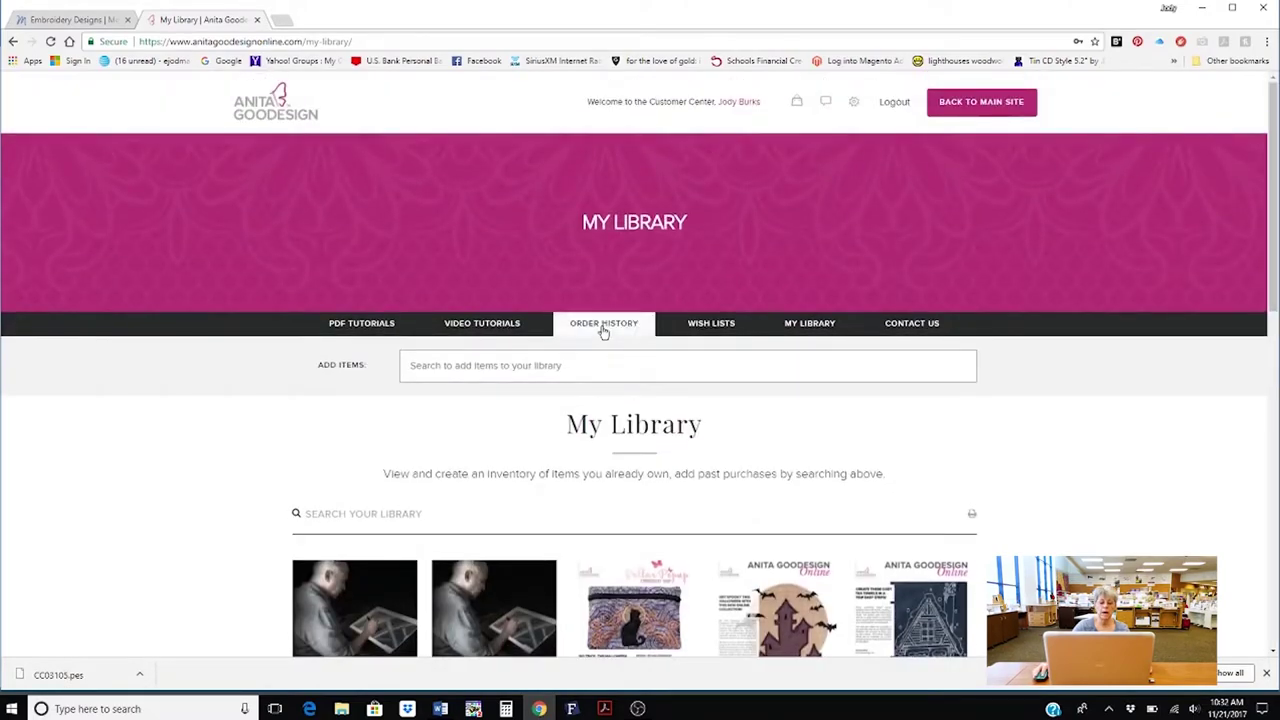
- Open the October 25, 2017 order from the order history and examine its available download, Online Alpine Houses.zip
left_click(603, 328)
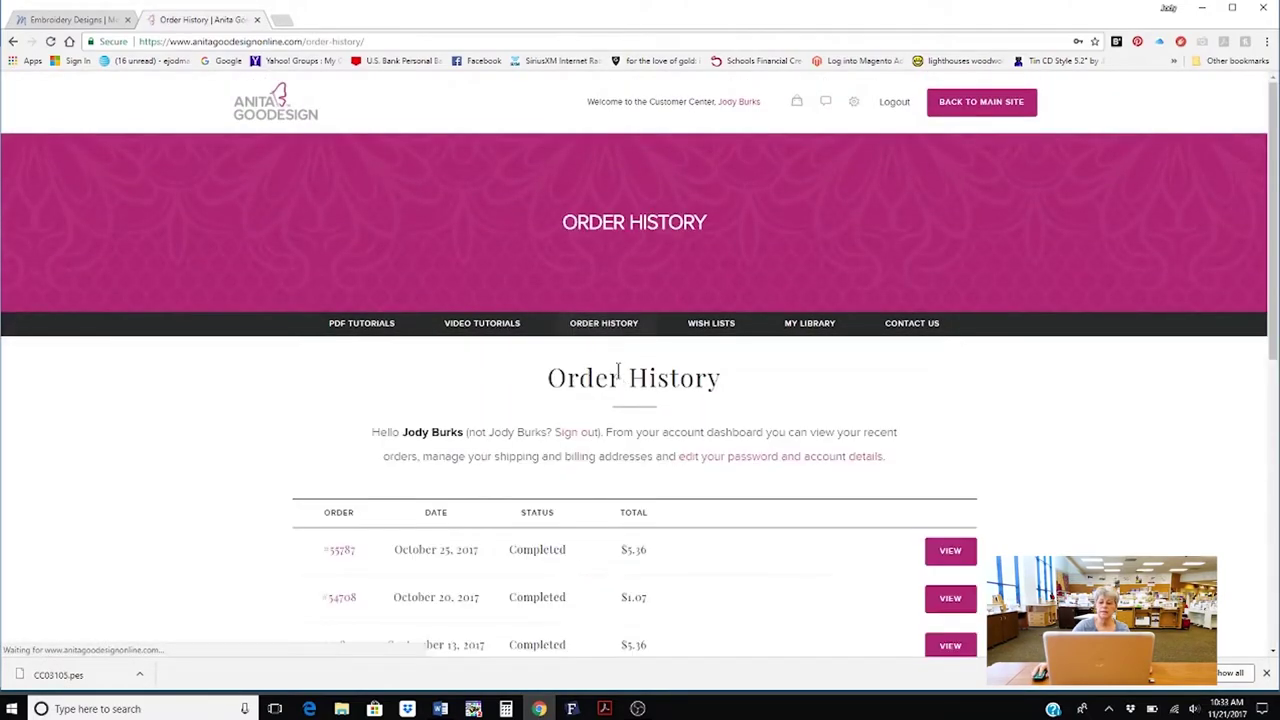
scroll(713, 512, "down", 2)
left_click(951, 417)
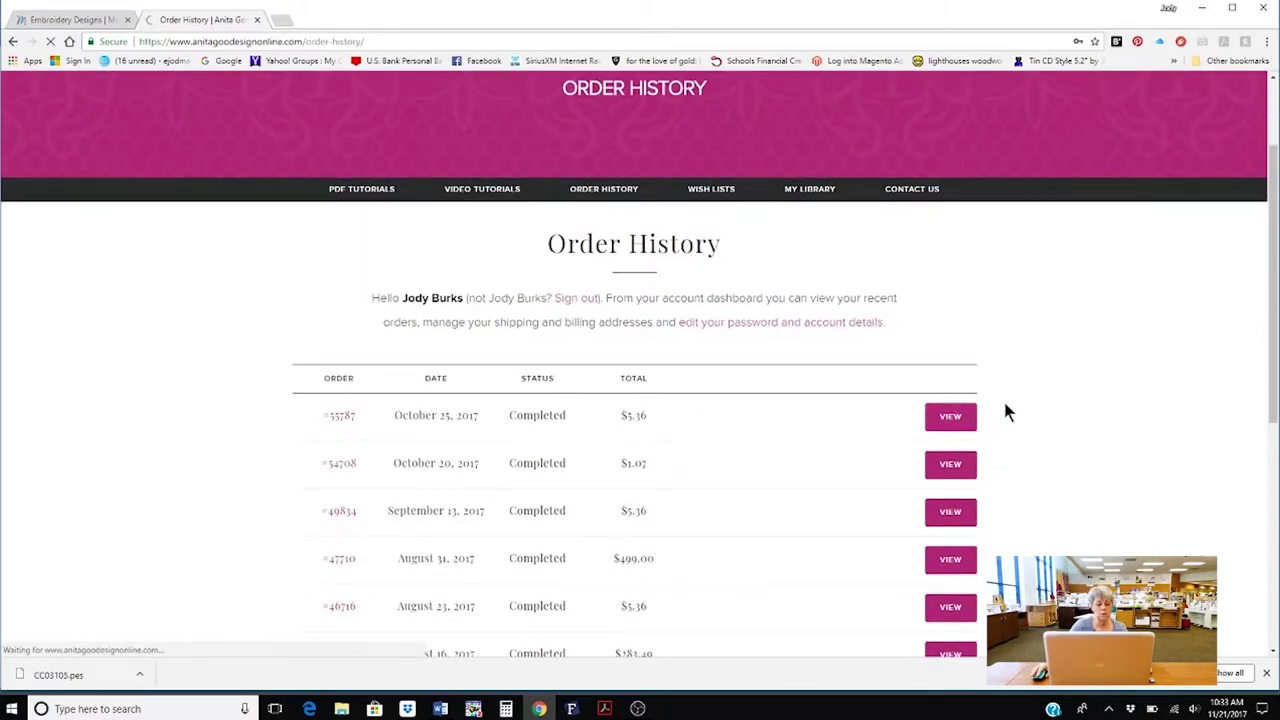
scroll(996, 486, "down", 1)
scroll(997, 487, "down", 4)
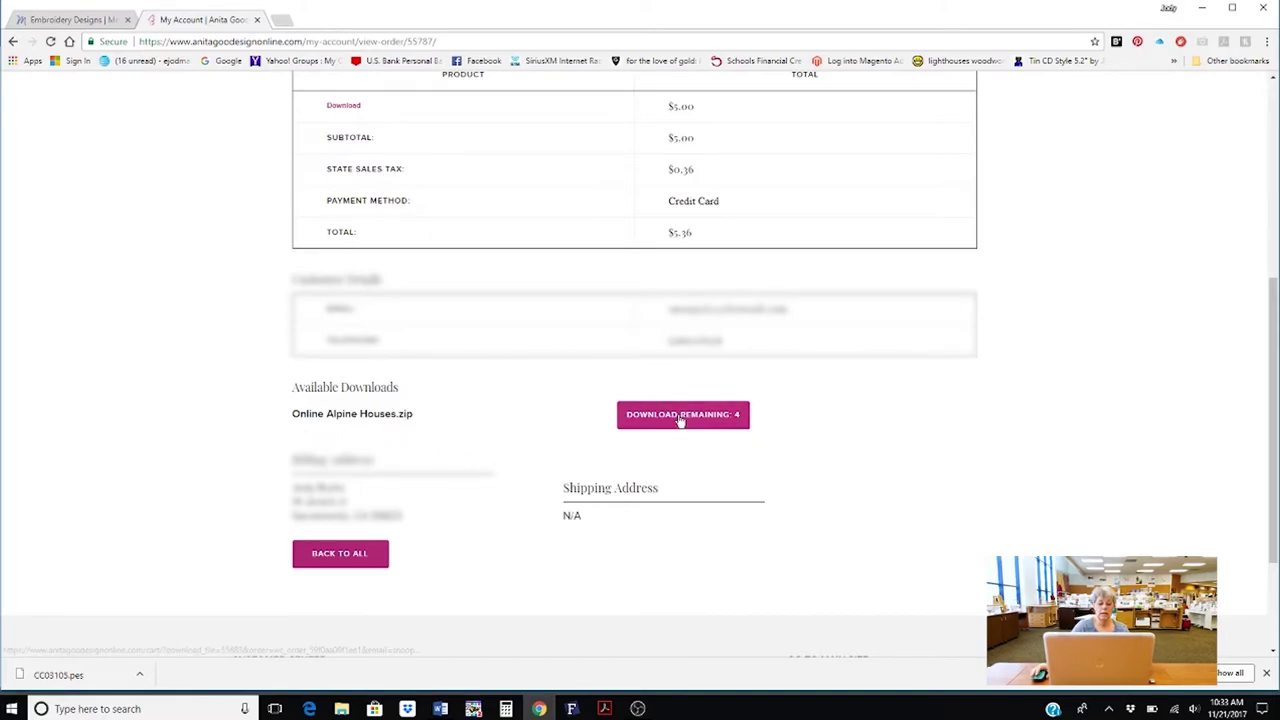
scroll(903, 505, "up", 5)
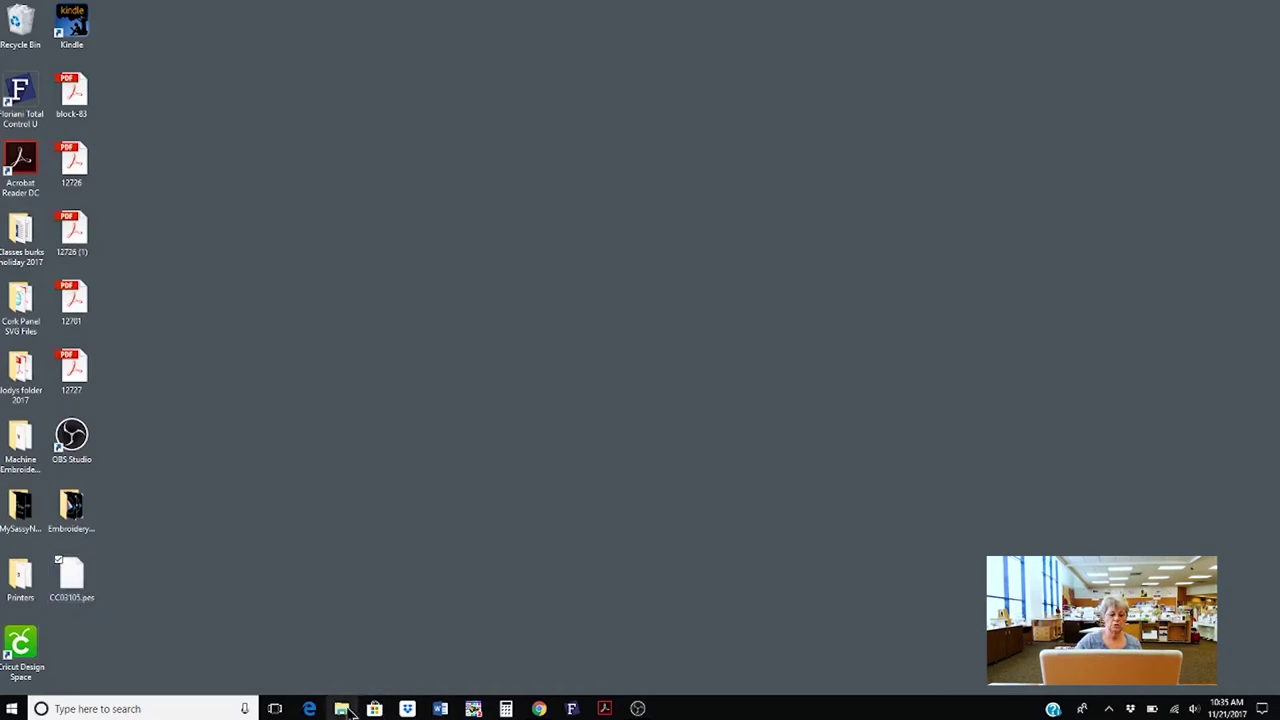
- Switch to File Explorer, copy CC03105.pes from the desktop to USB Drive (F:), and close the window
left_click(342, 708)
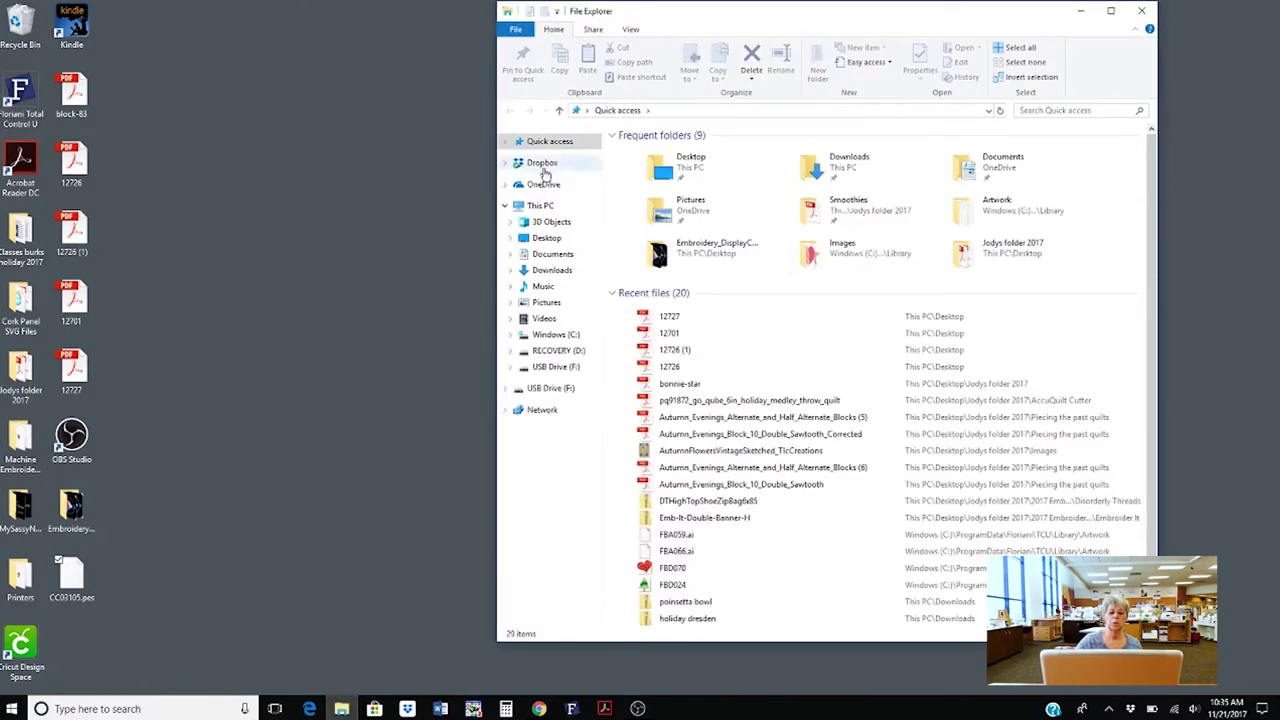
left_click(545, 394)
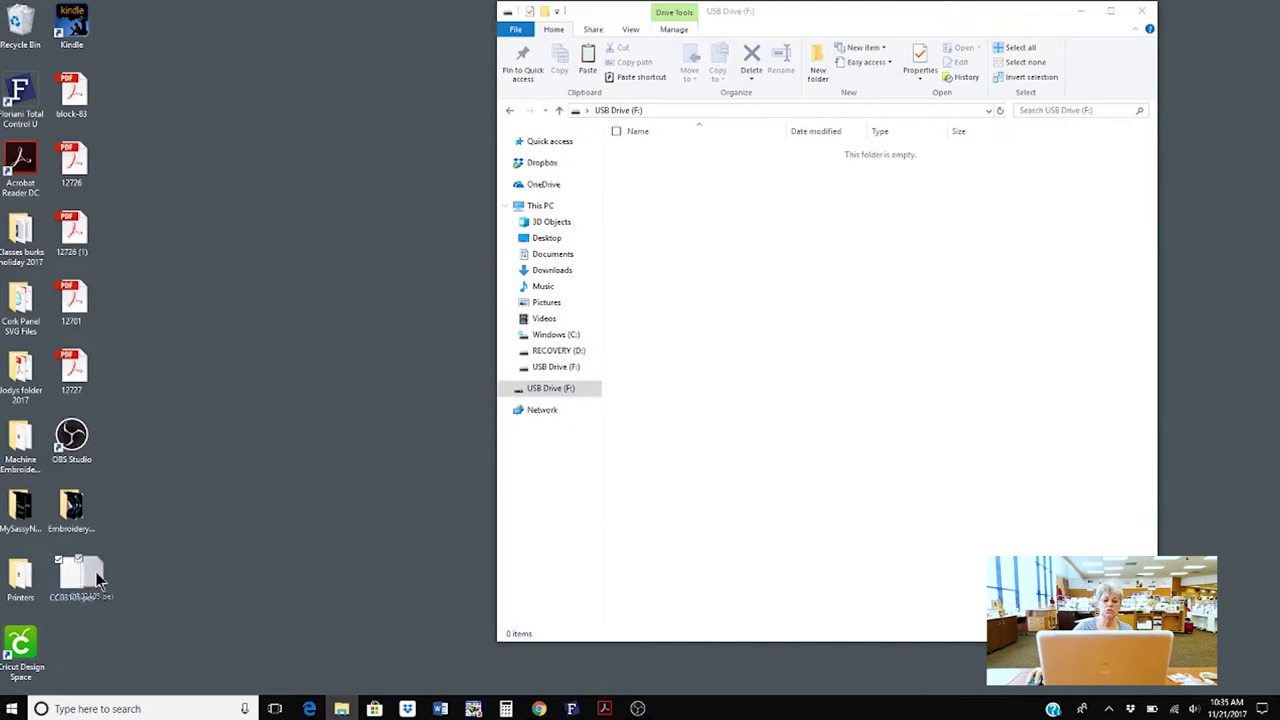
left_click_drag(74, 573, 555, 392)
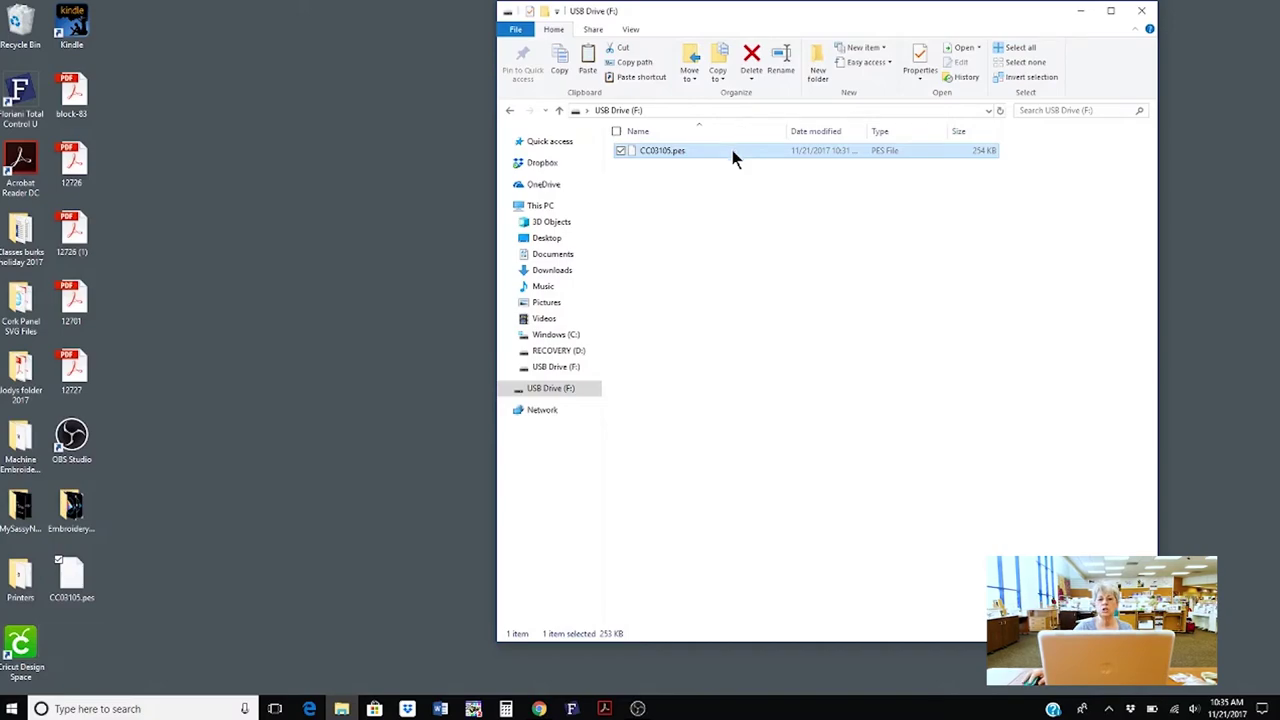
left_click(1141, 10)
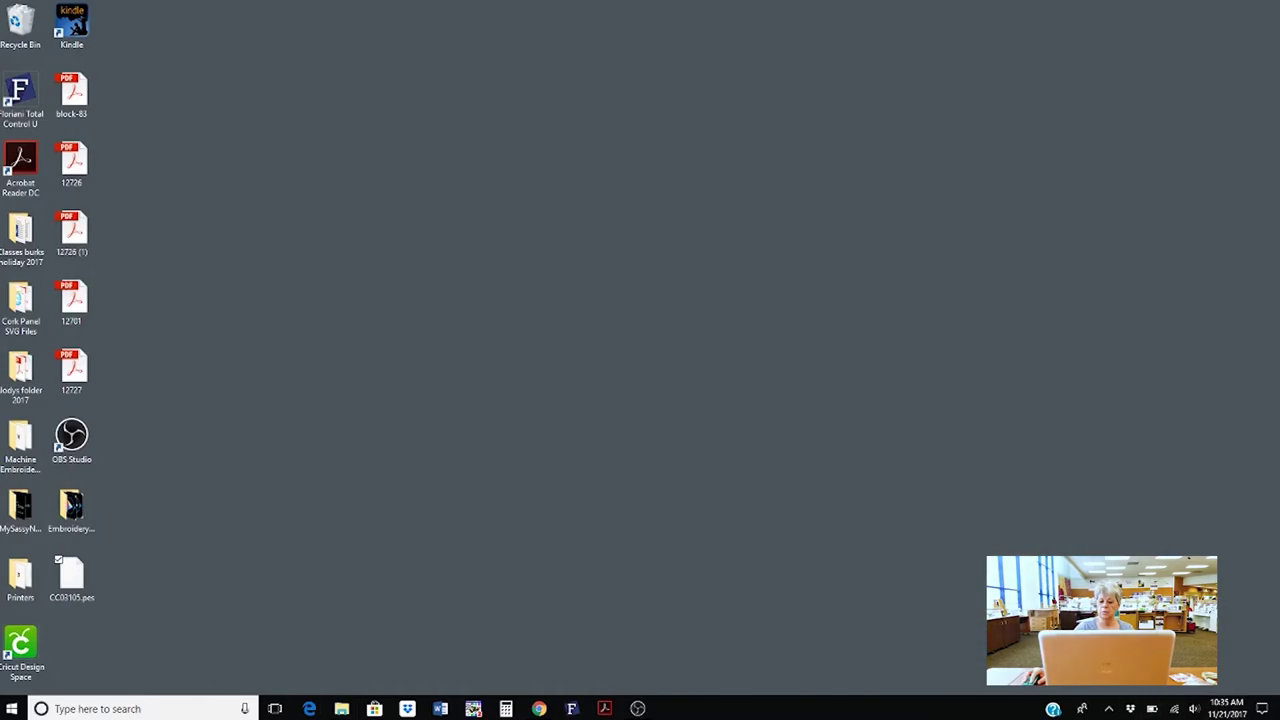
- Safely eject the USB mass storage device from the computer
left_click(1112, 710)
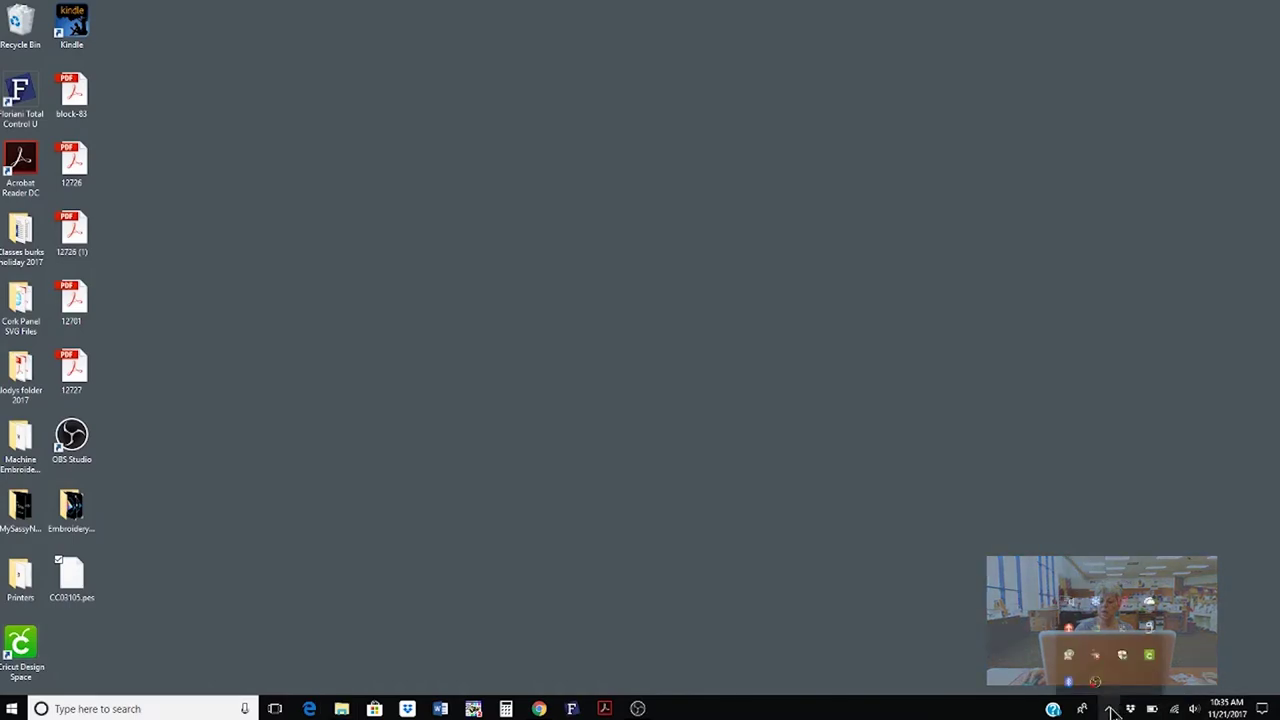
left_click(1150, 640)
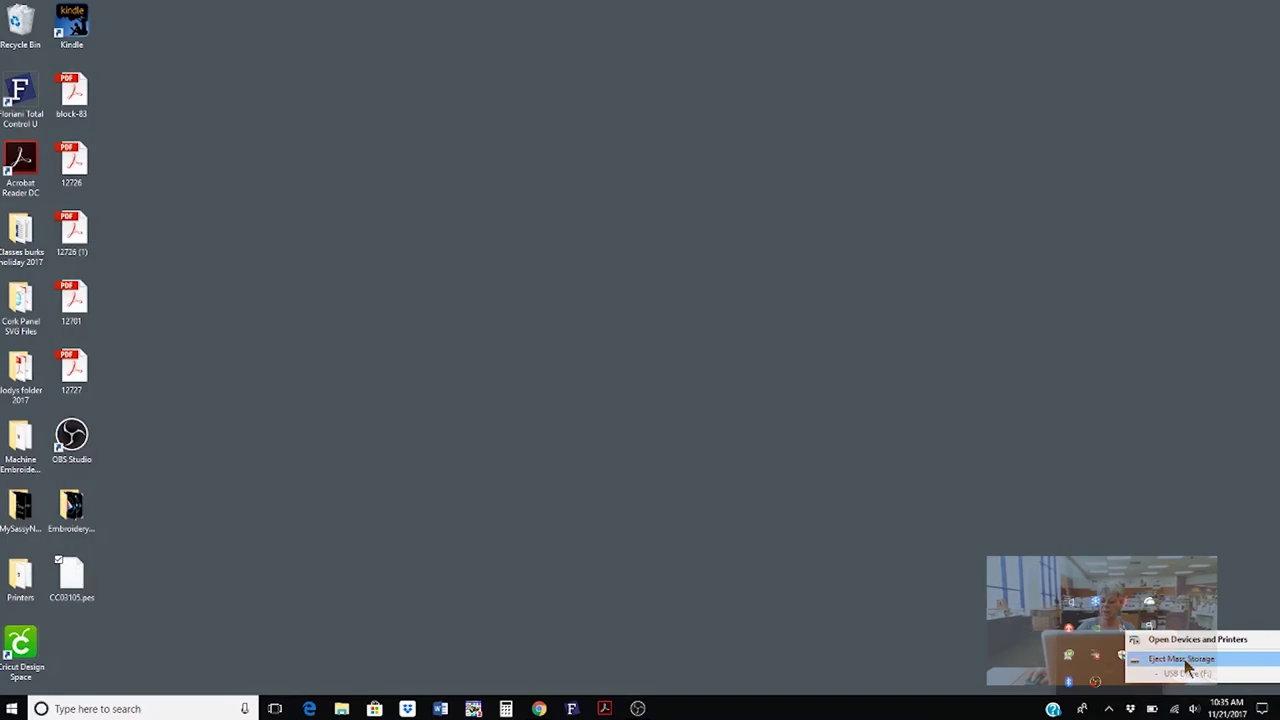
left_click(1185, 660)
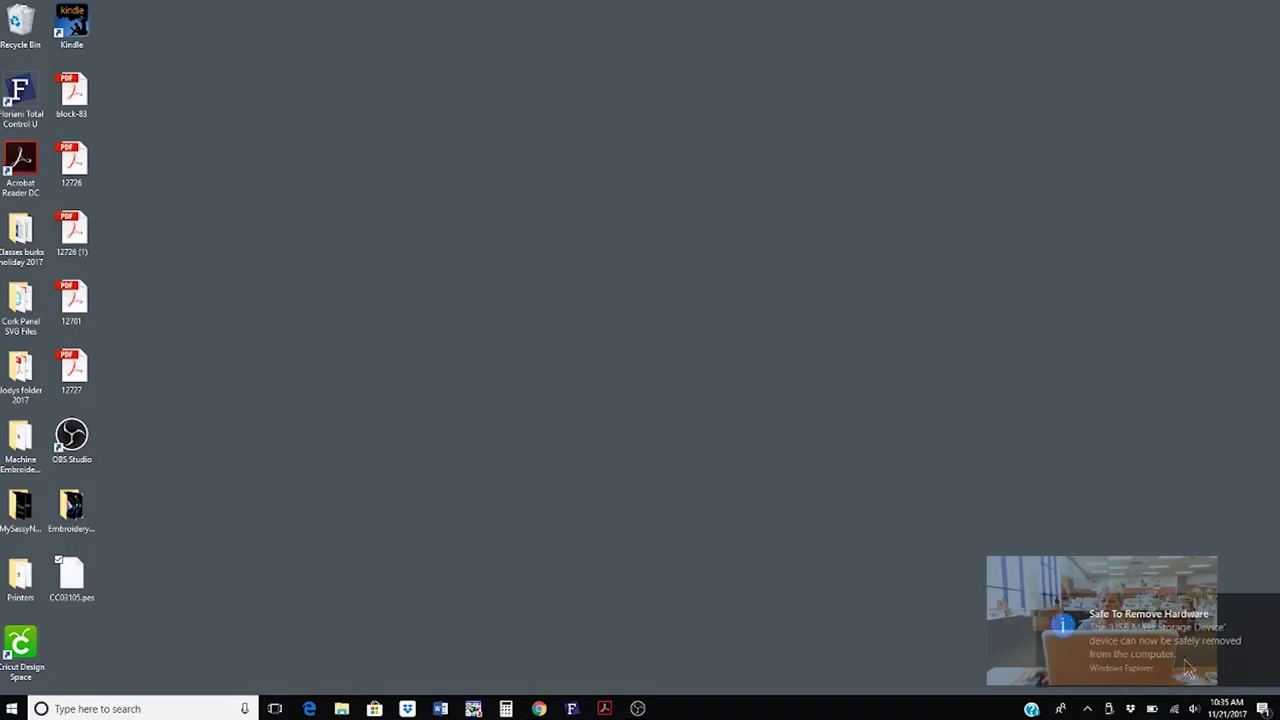